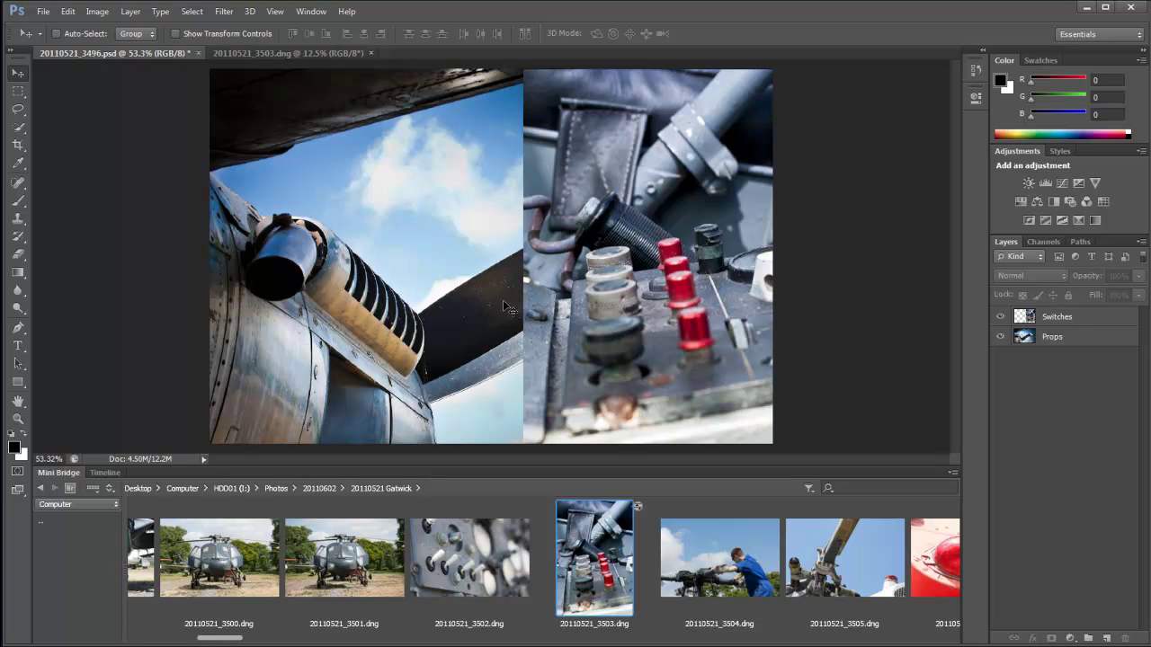
Create a video timeline that shows the Switches and Props layers as clips.
left_click(103, 474)
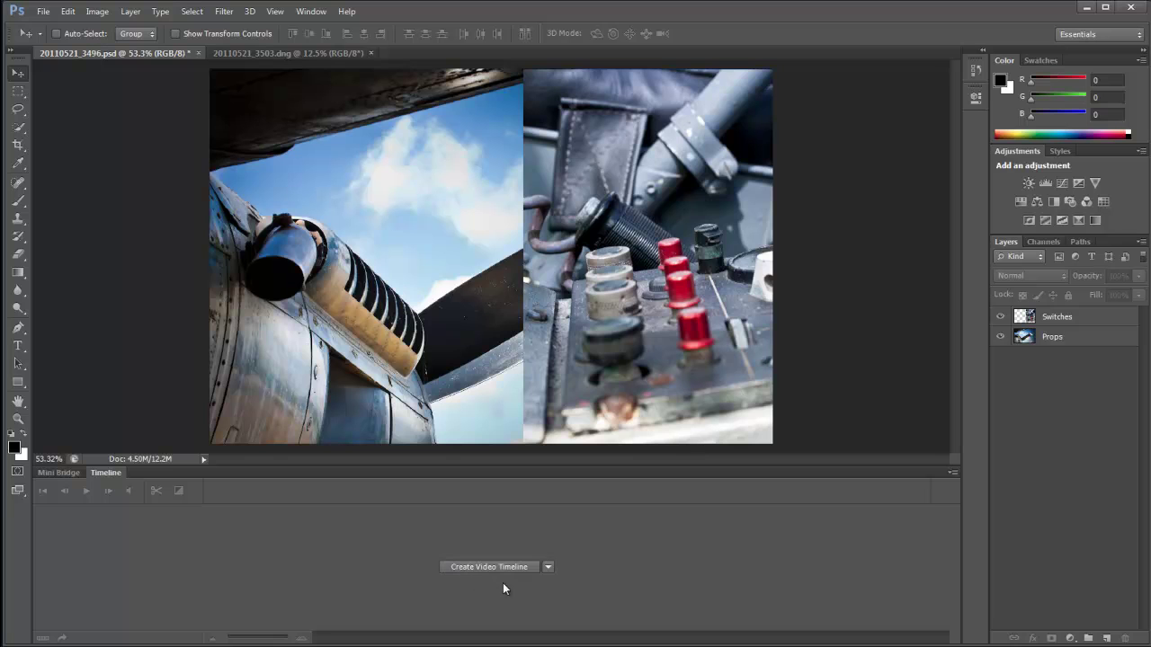
left_click(548, 567)
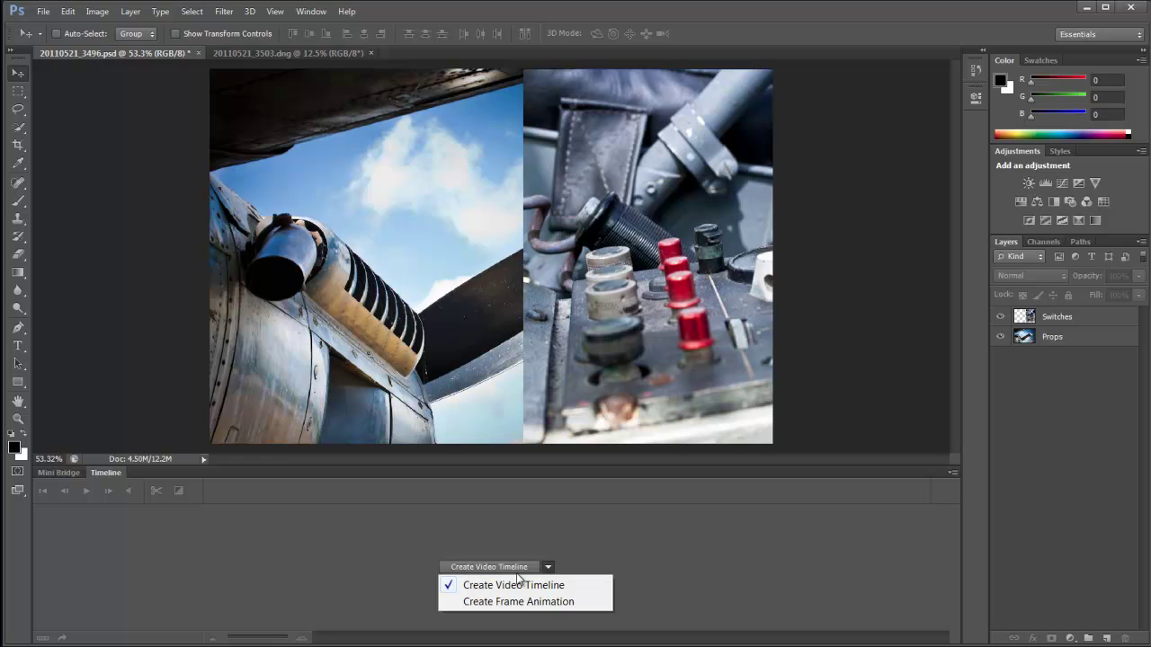
left_click(490, 585)
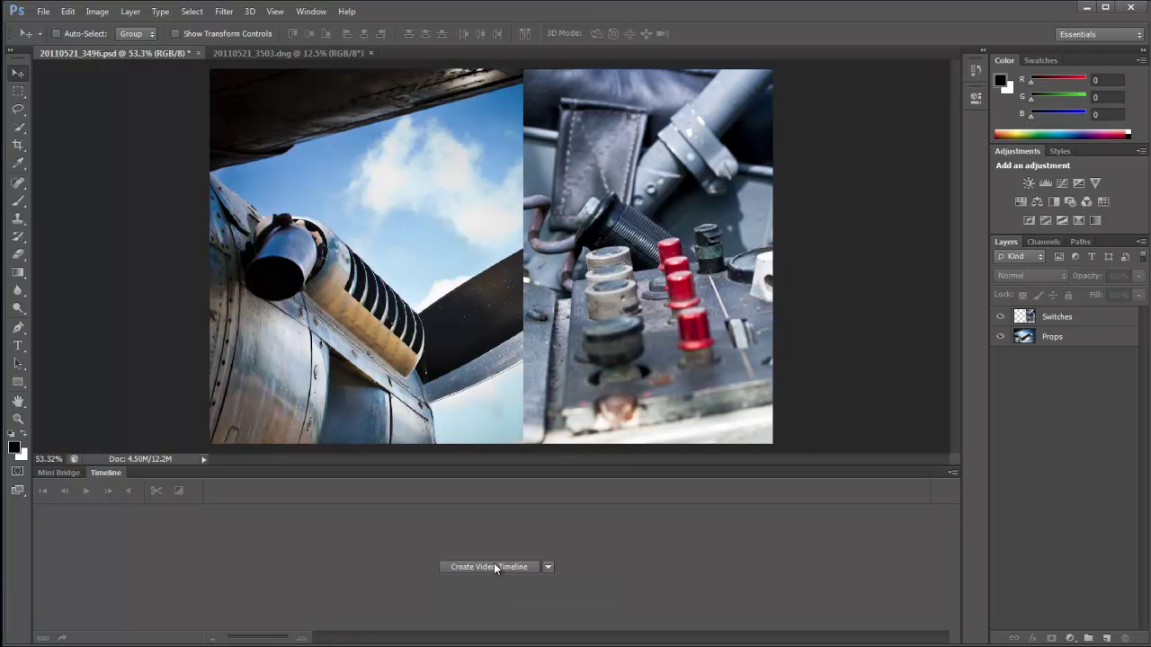
left_click(491, 568)
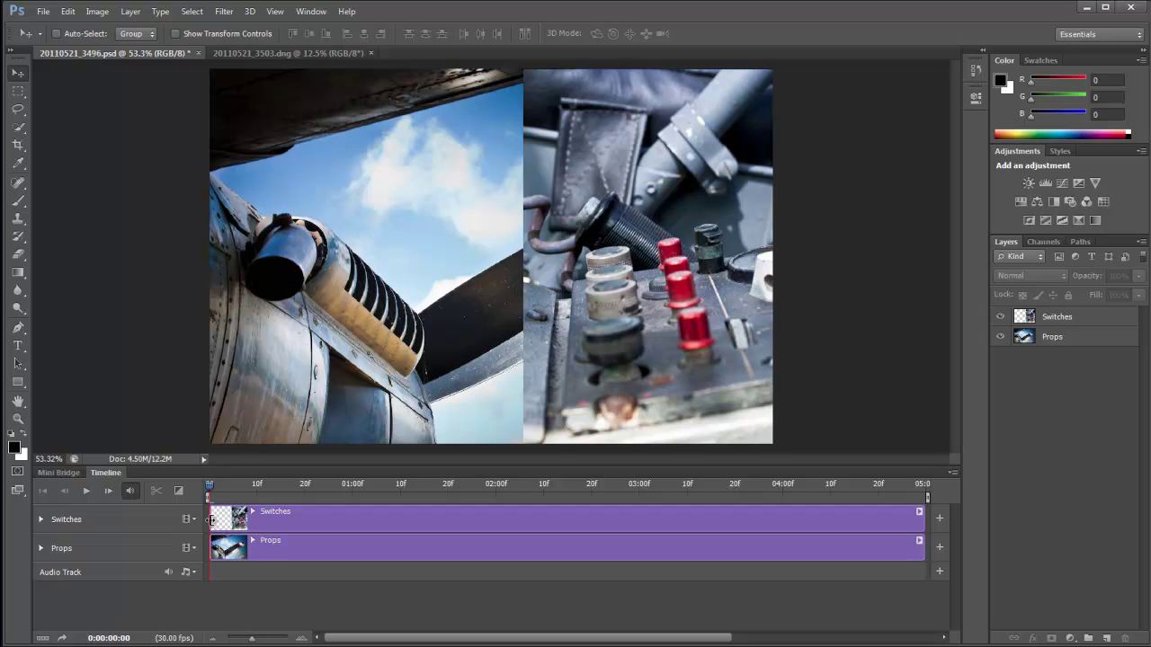
Move the Switches clip's start to 01:04 and preview the delay.
left_click_drag(210, 520, 401, 523)
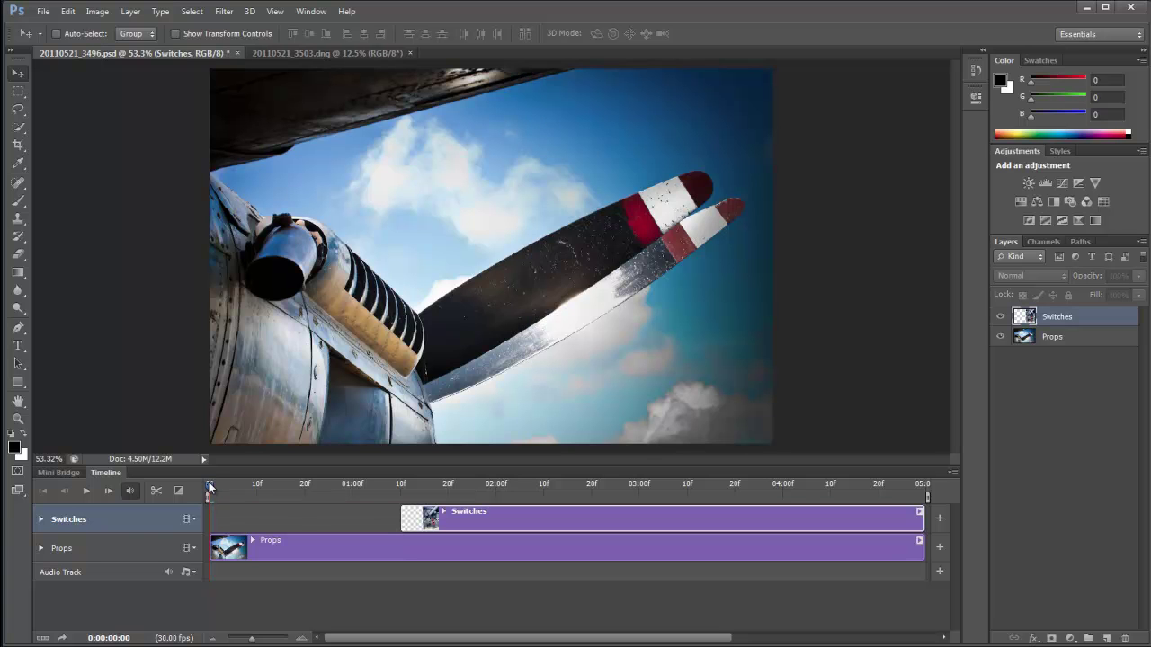
mouse_move(210, 487)
left_mouse_down()
mouse_move(440, 486)
mouse_move(185, 476)
mouse_move(411, 486)
mouse_move(201, 477)
left_mouse_up()
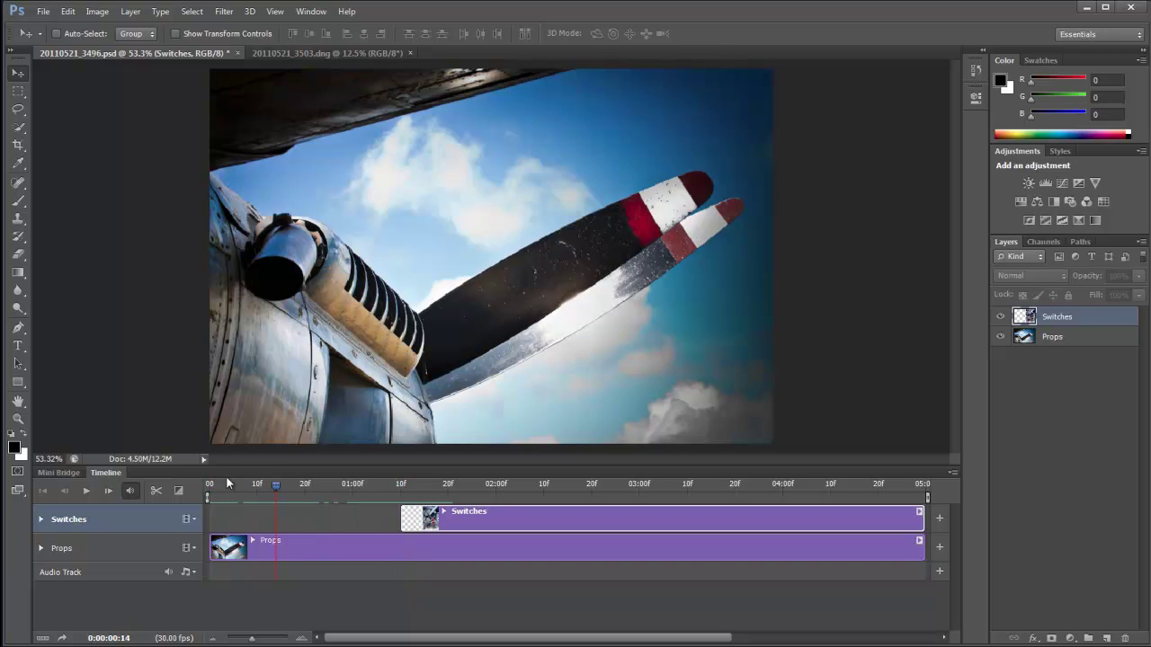
key("space")
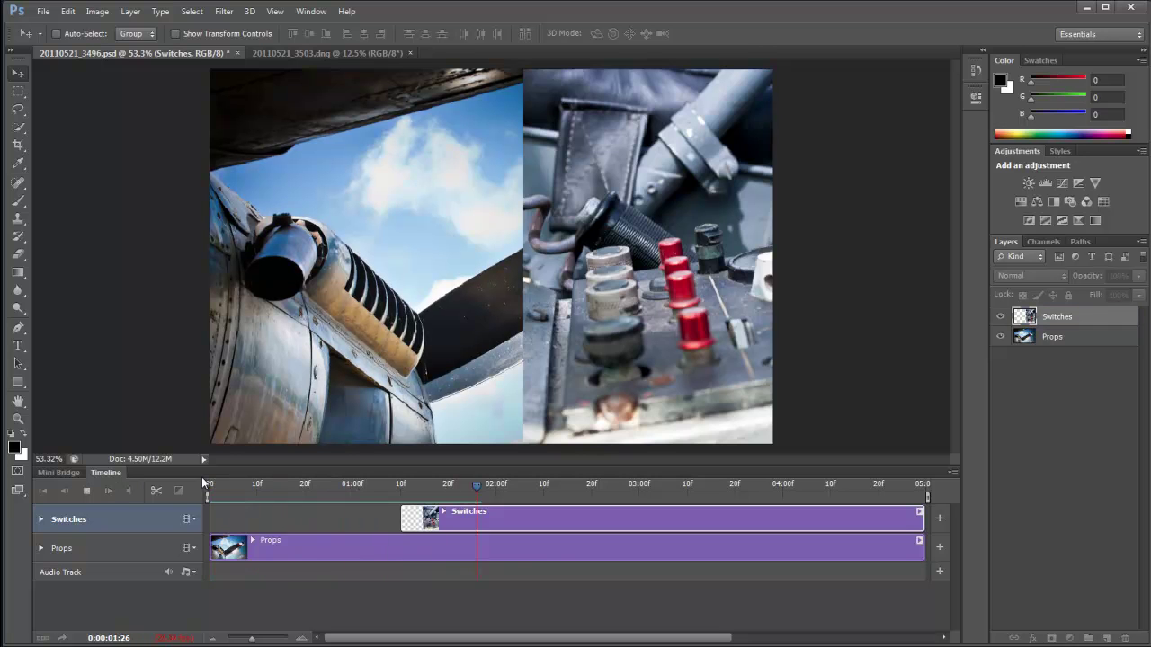
key("space")
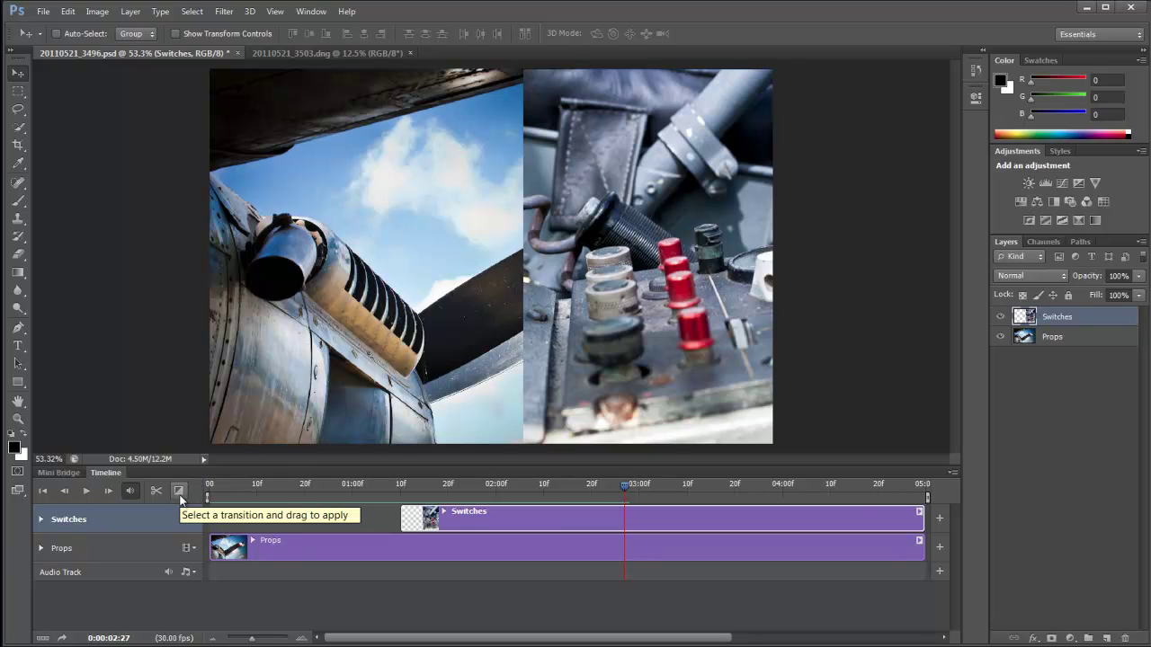
Apply a 1 s Fade transition to the start of the Switches clip and play it back.
left_click(179, 491)
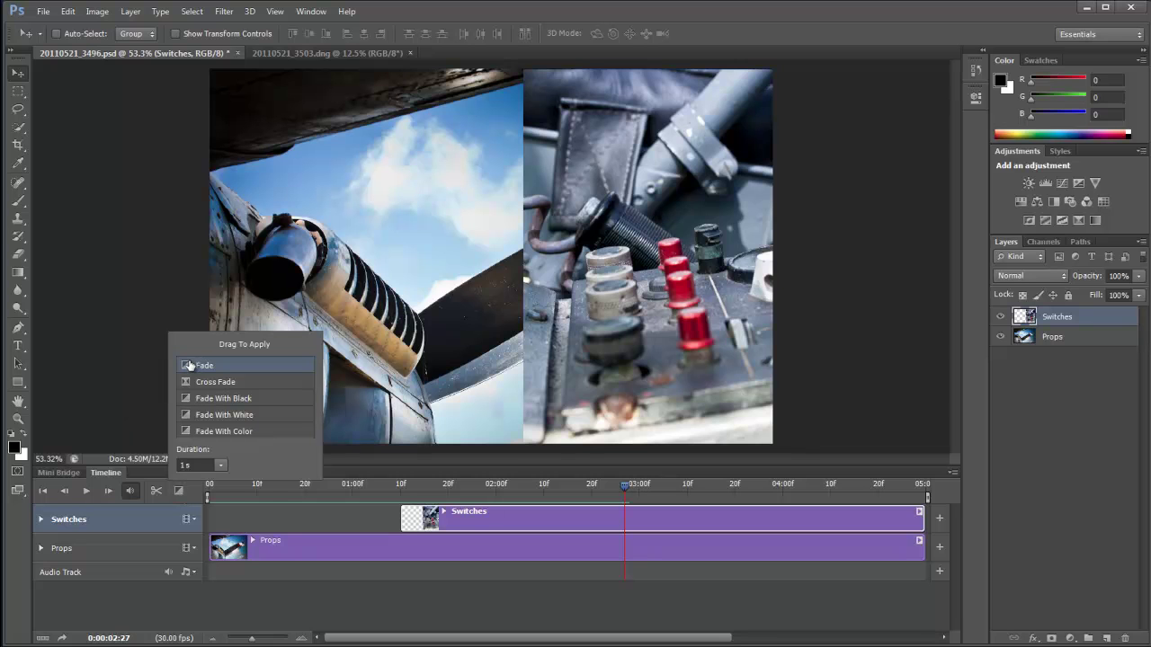
left_click_drag(188, 365, 419, 527)
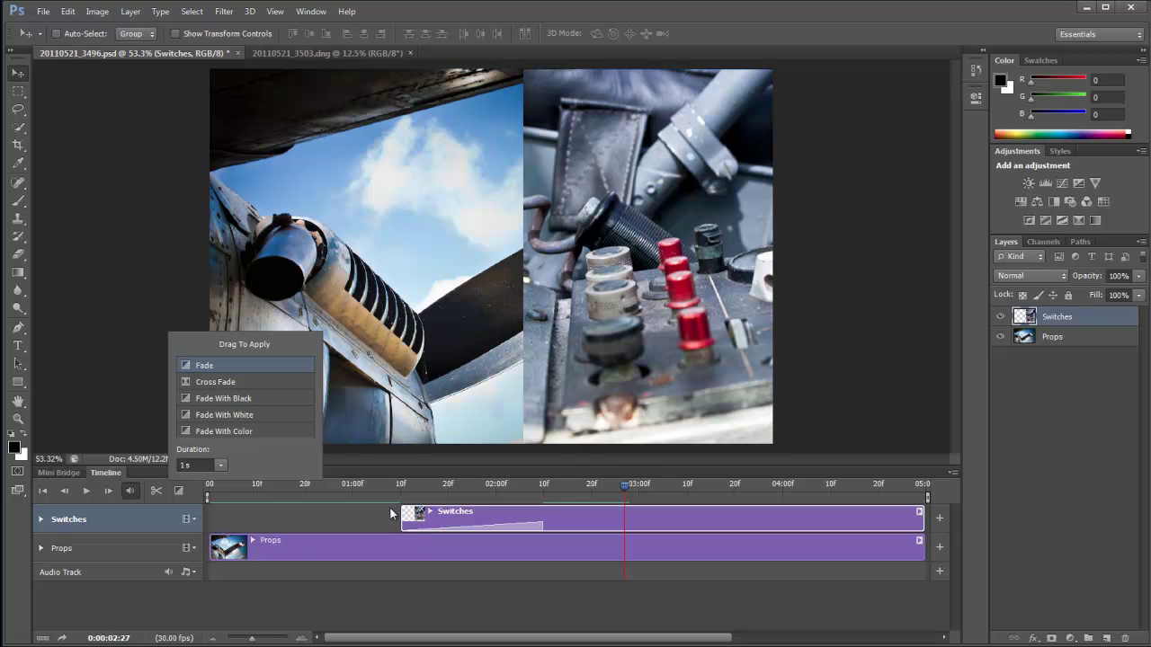
left_click(284, 497)
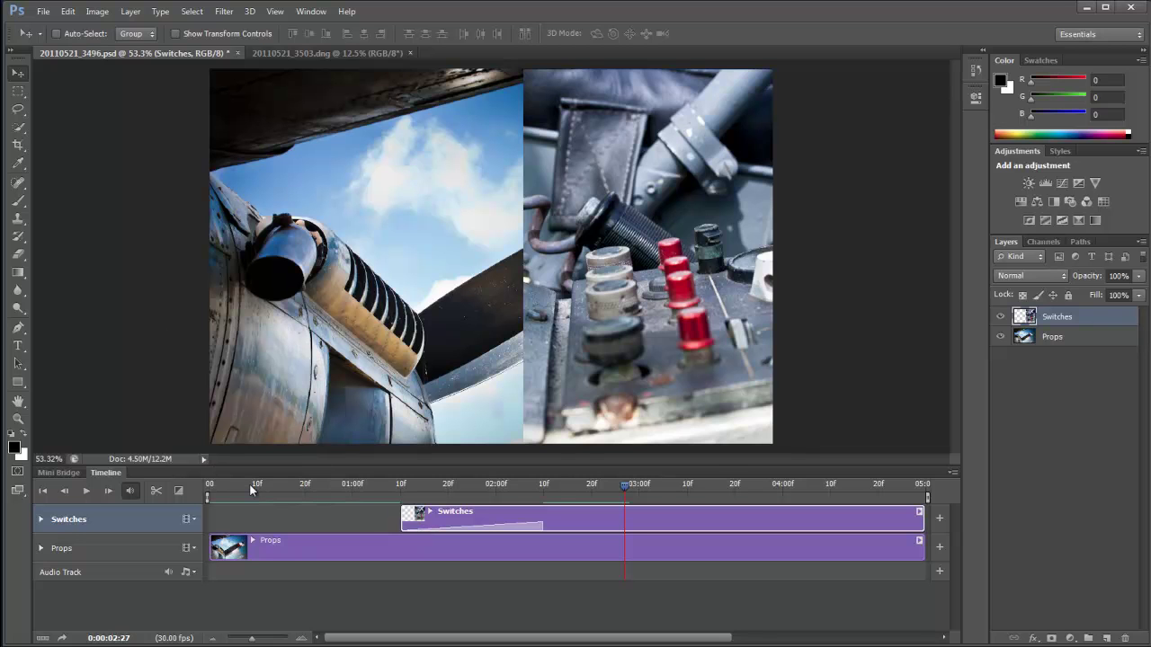
left_click(250, 485)
key("space")
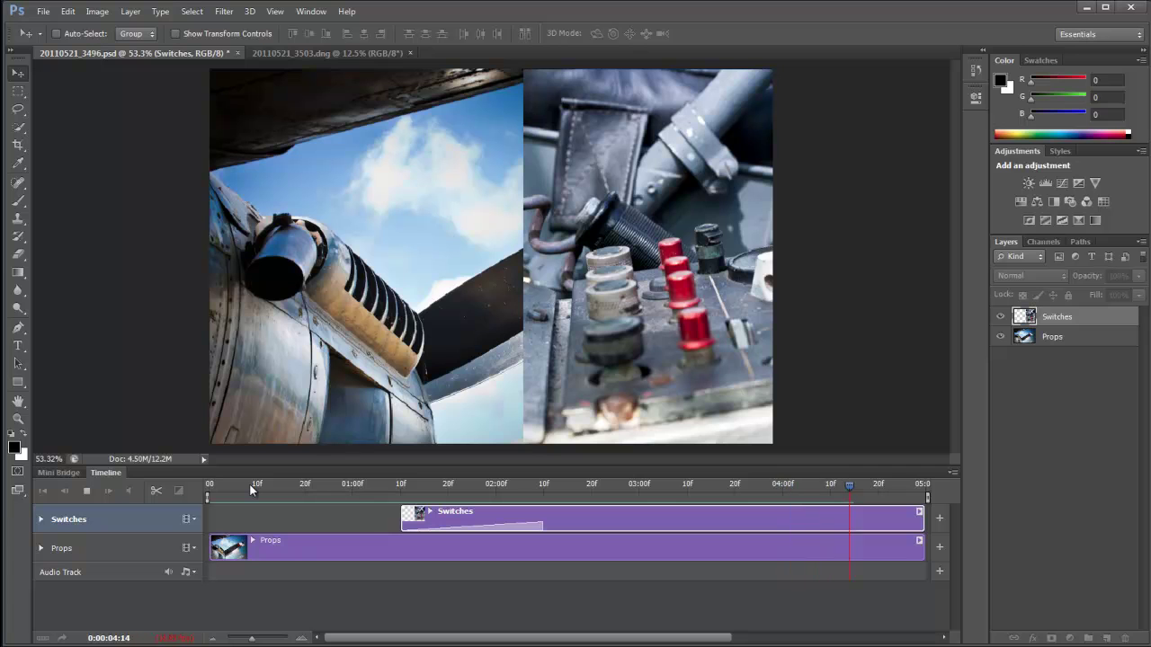
key("space")
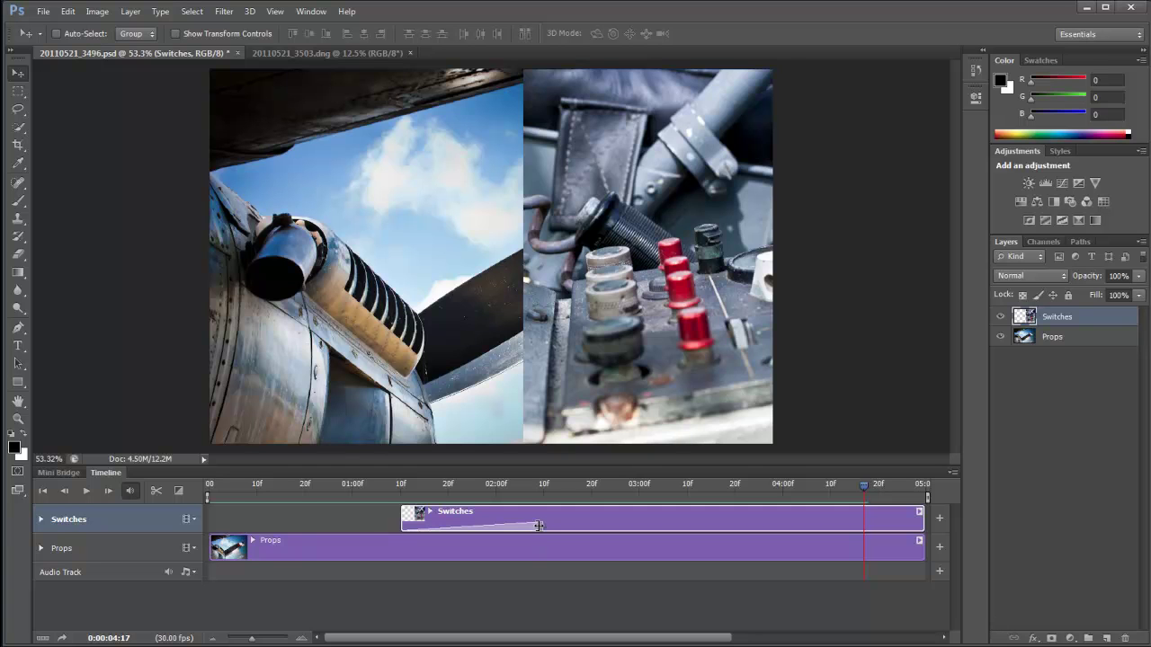
Shorten the Switches fade-in to end near 02:04 and preview it.
left_click_drag(538, 526, 542, 526)
left_click_drag(540, 525, 514, 526)
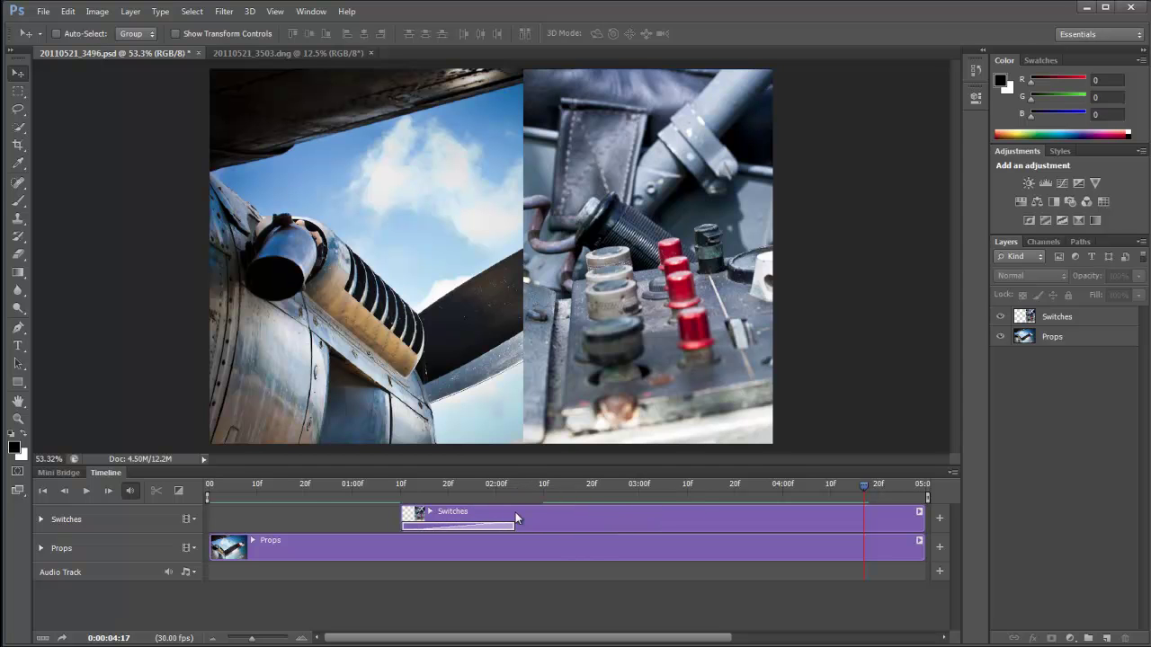
left_click(343, 484)
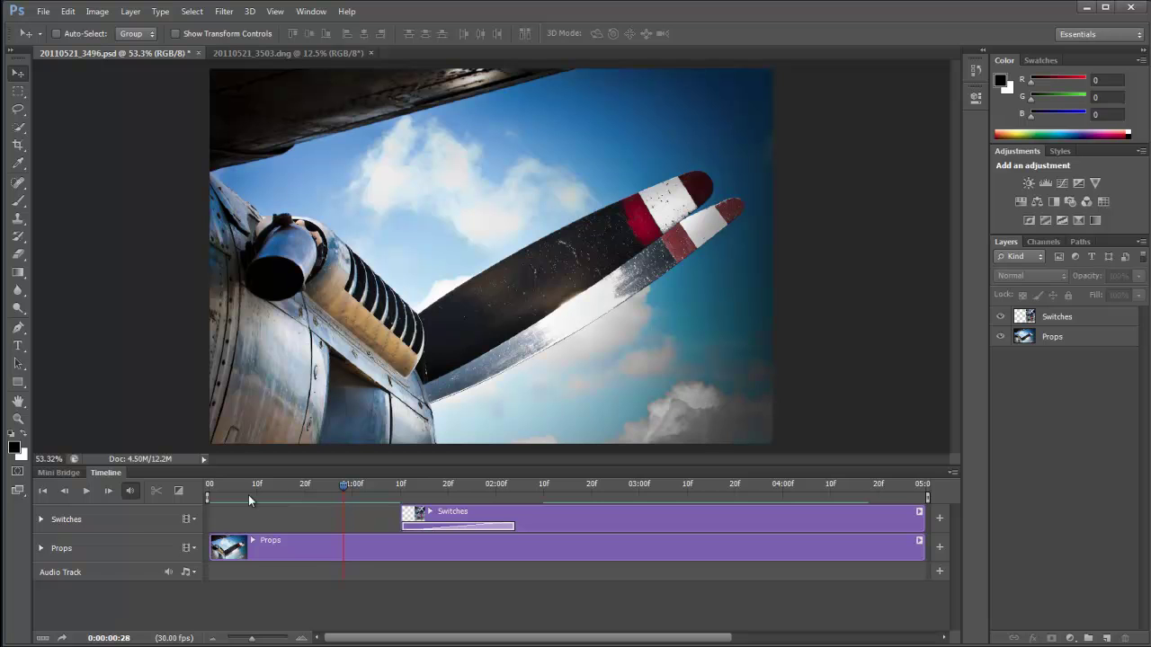
key("space")
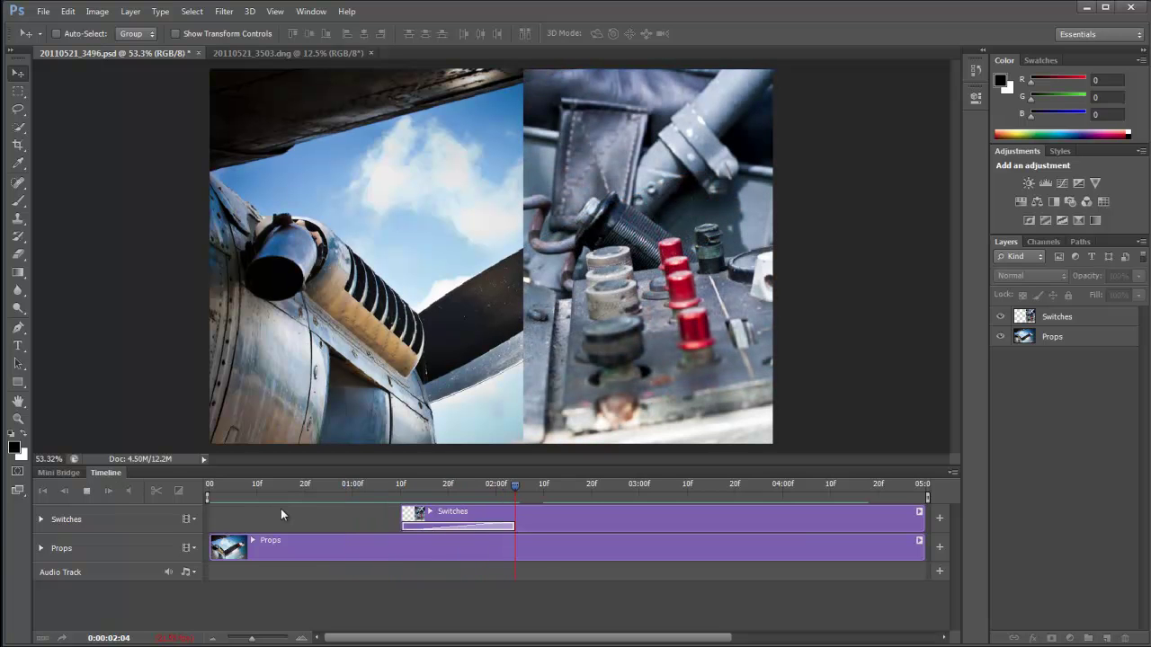
key("space")
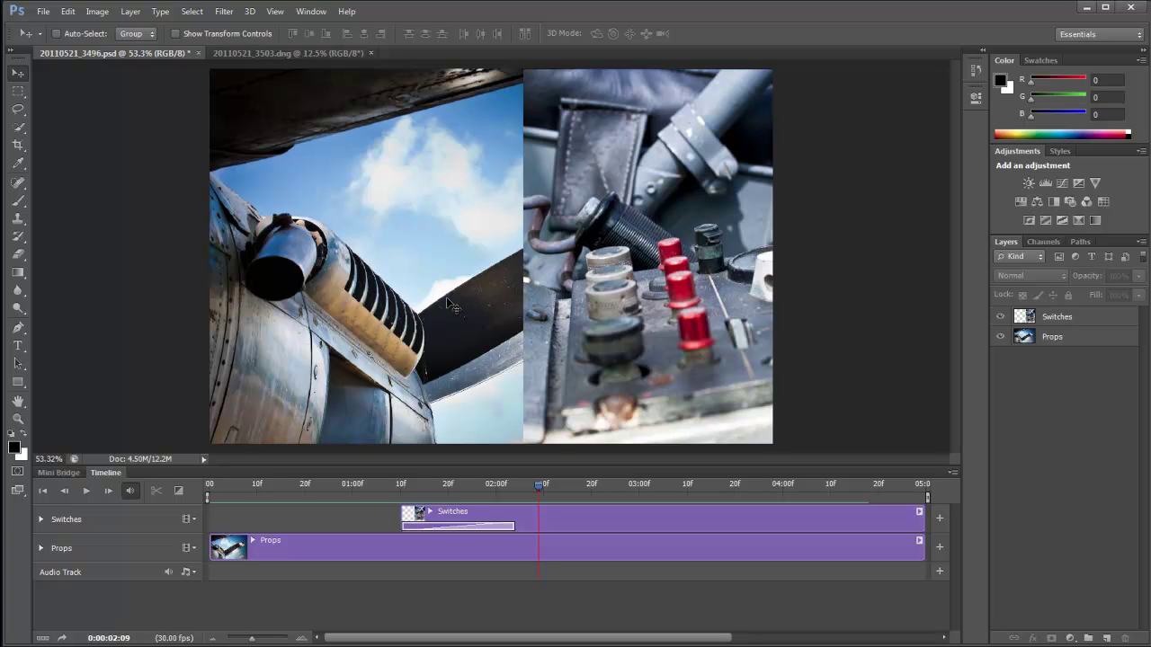
Add a layer mask to Switches with a gradient softening its left edge, then preview.
left_click(1088, 322)
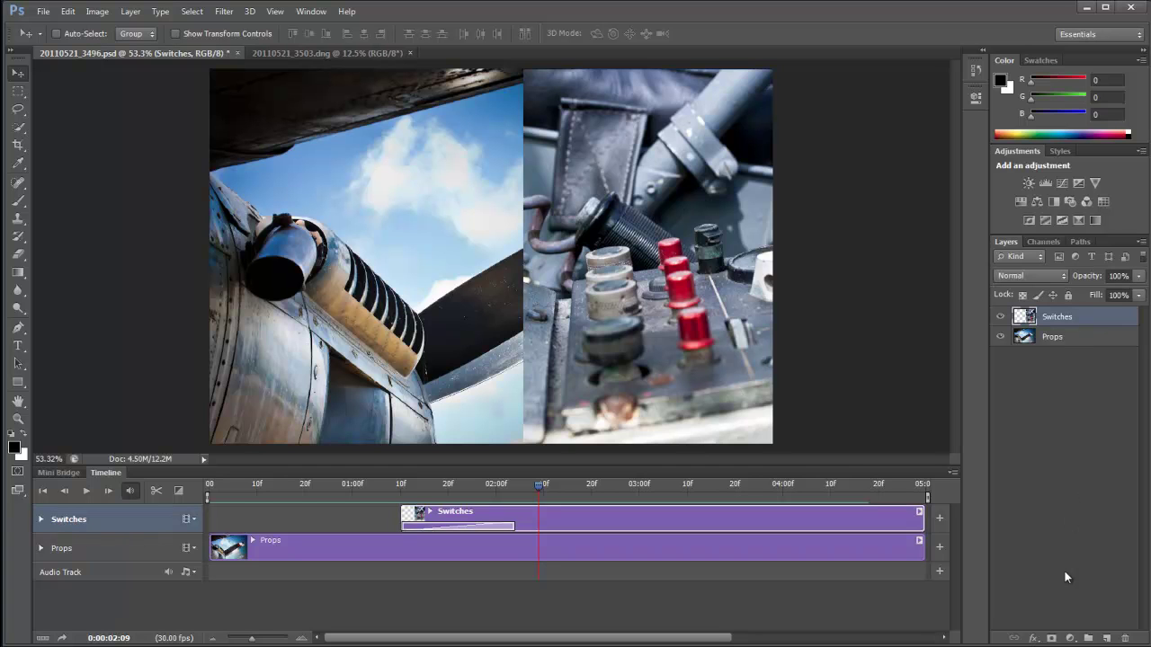
left_click(1052, 639)
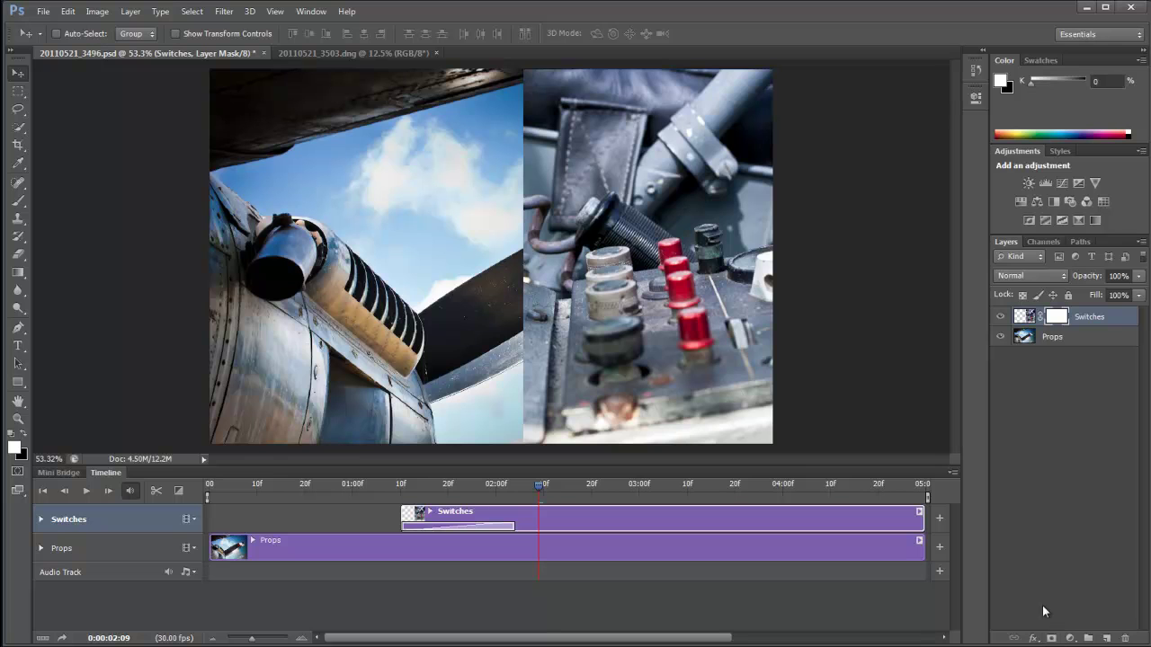
left_click(19, 277)
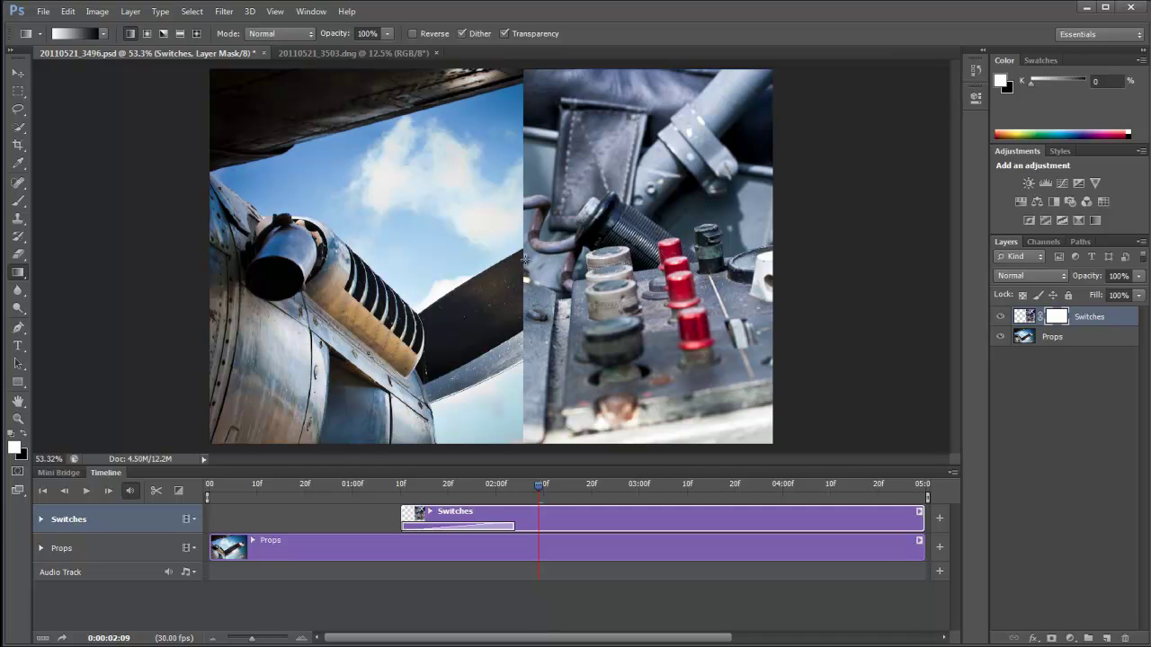
left_click_drag(589, 273, 523, 270)
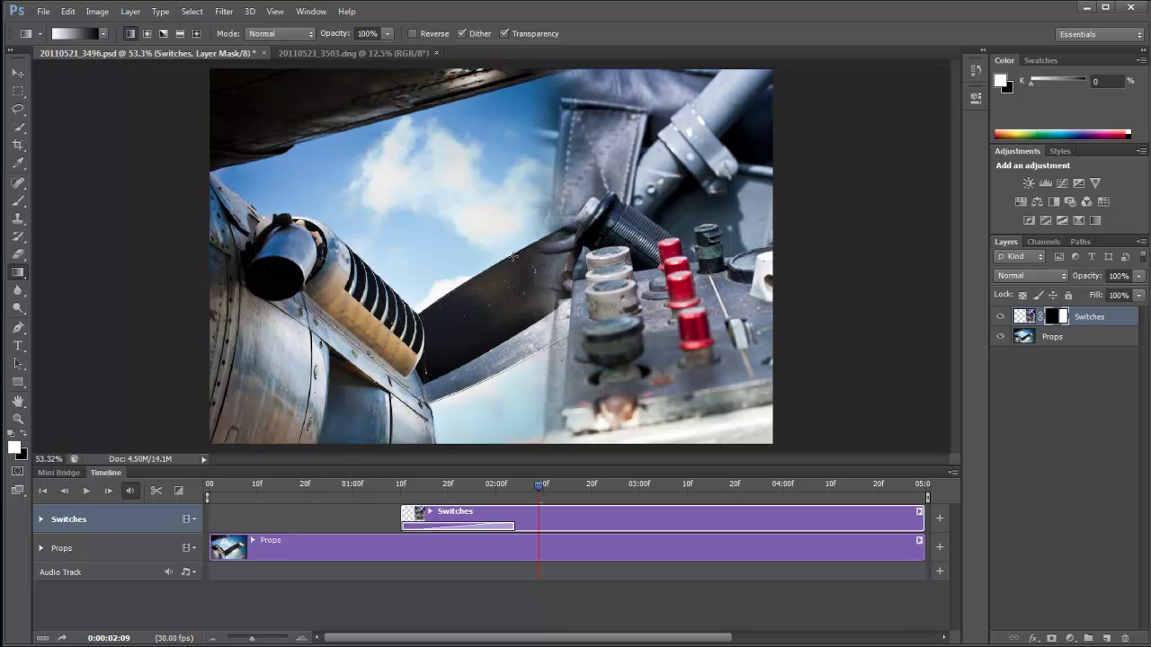
left_click(291, 490)
key("space")
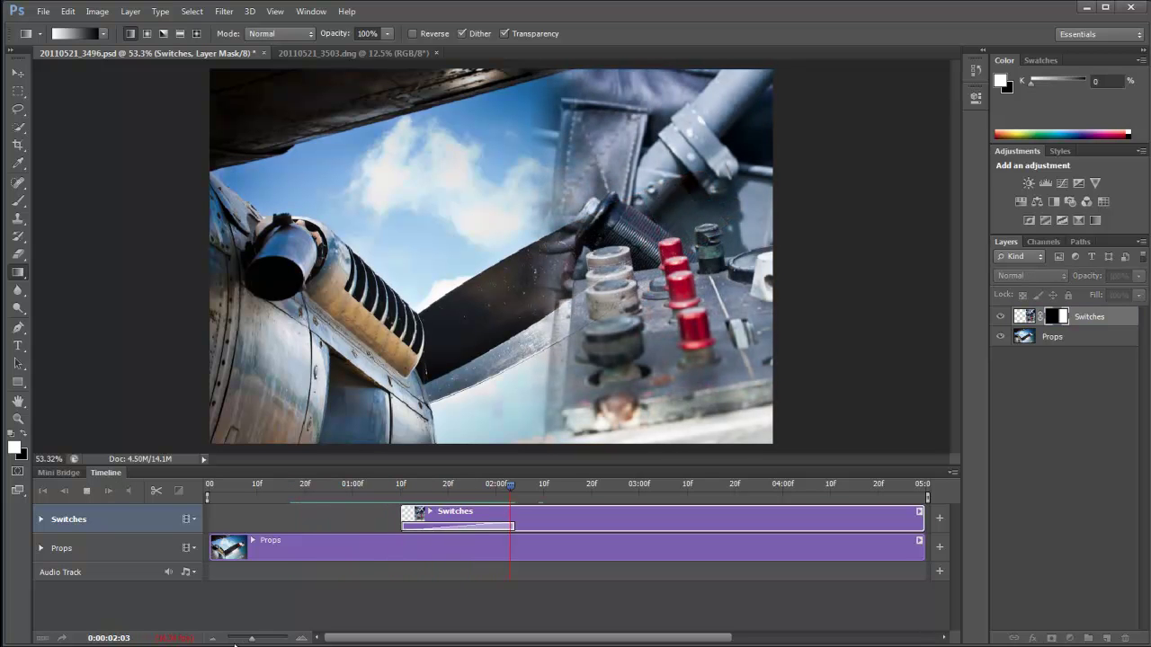
key("space")
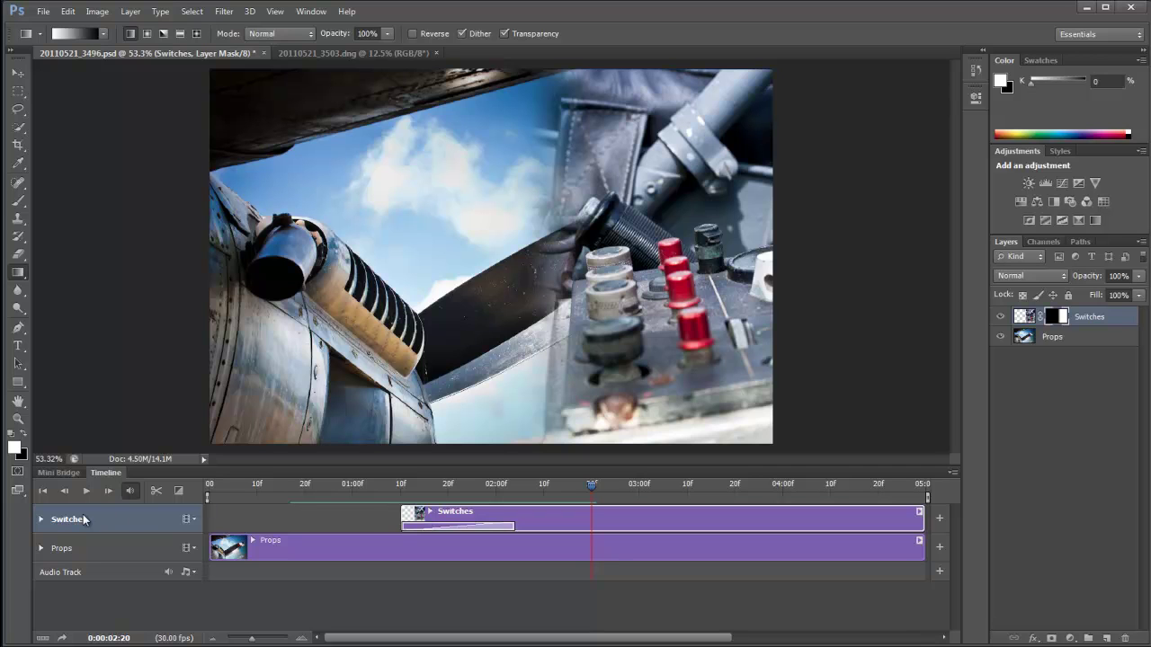
Shift the Switches photo right, unlink its mask, slide the mask right, and return to 01:10.
left_click(41, 521)
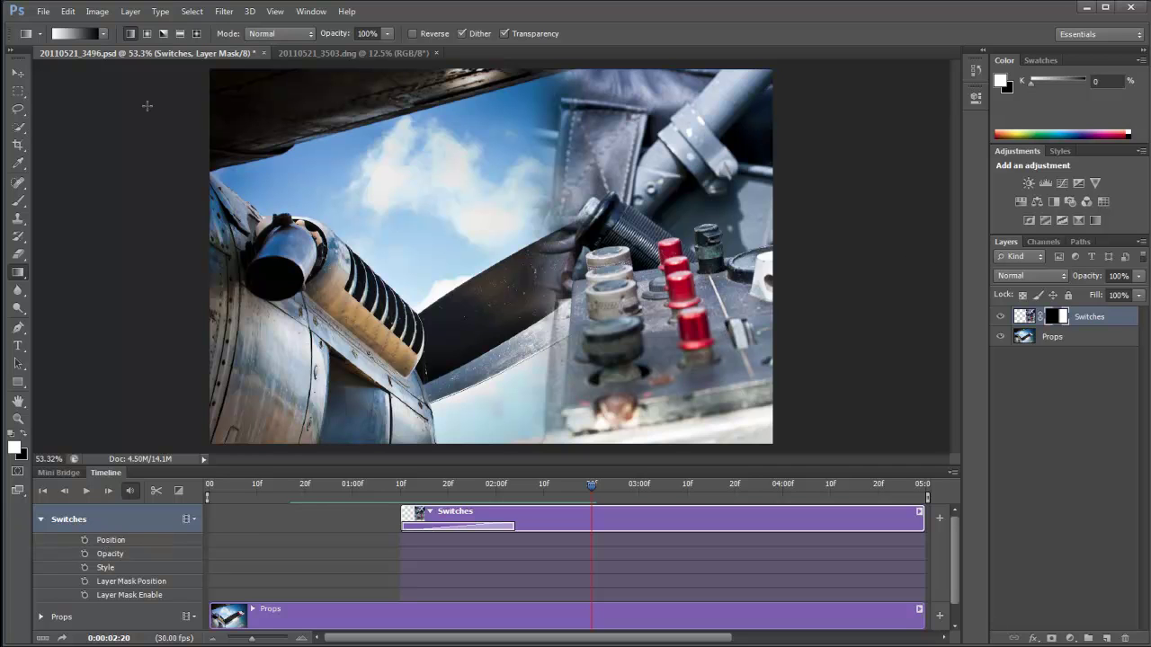
left_click(18, 72)
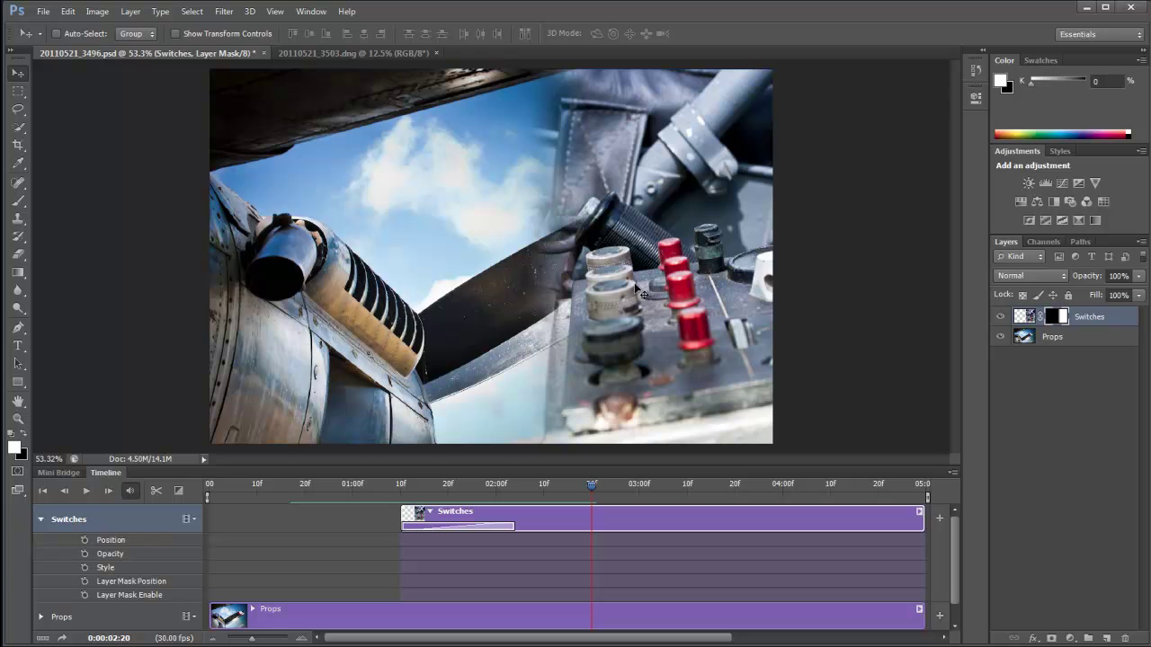
mouse_move(639, 297)
left_mouse_down()
mouse_move(883, 292)
mouse_move(585, 290)
mouse_move(636, 293)
left_mouse_up()
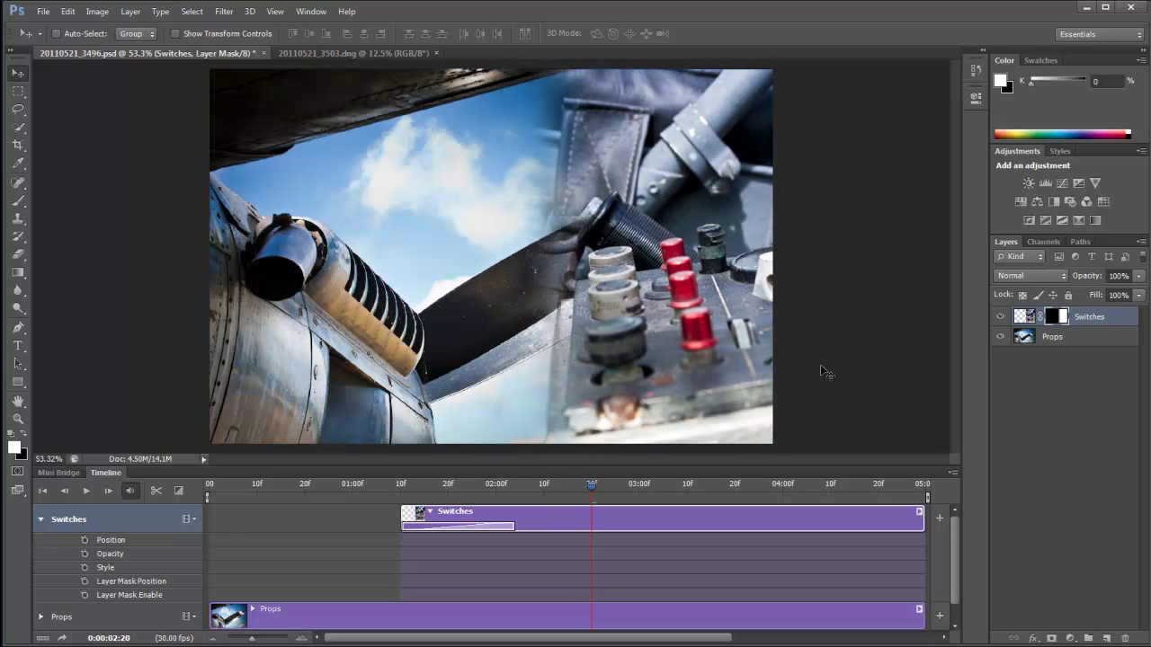
left_click(1039, 317)
left_click_drag(563, 283, 535, 281)
left_click_drag(591, 483, 401, 482)
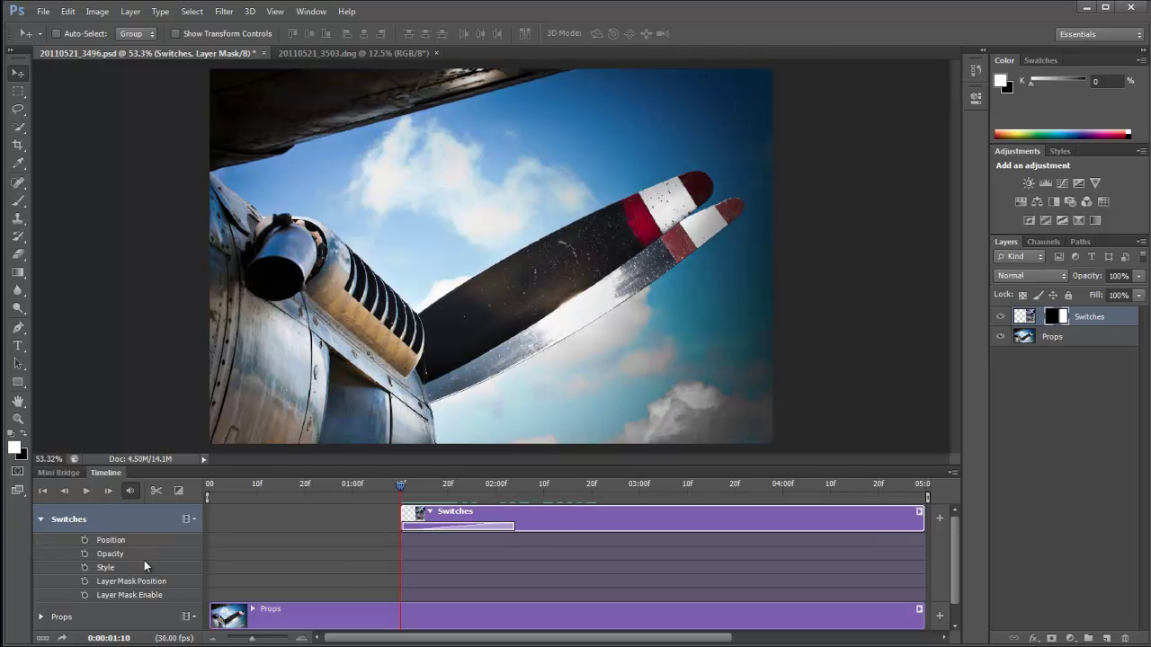
At 01:10, keyframe the Layer Mask Position with the mask pushed right, hiding the switch panel.
left_click(435, 527)
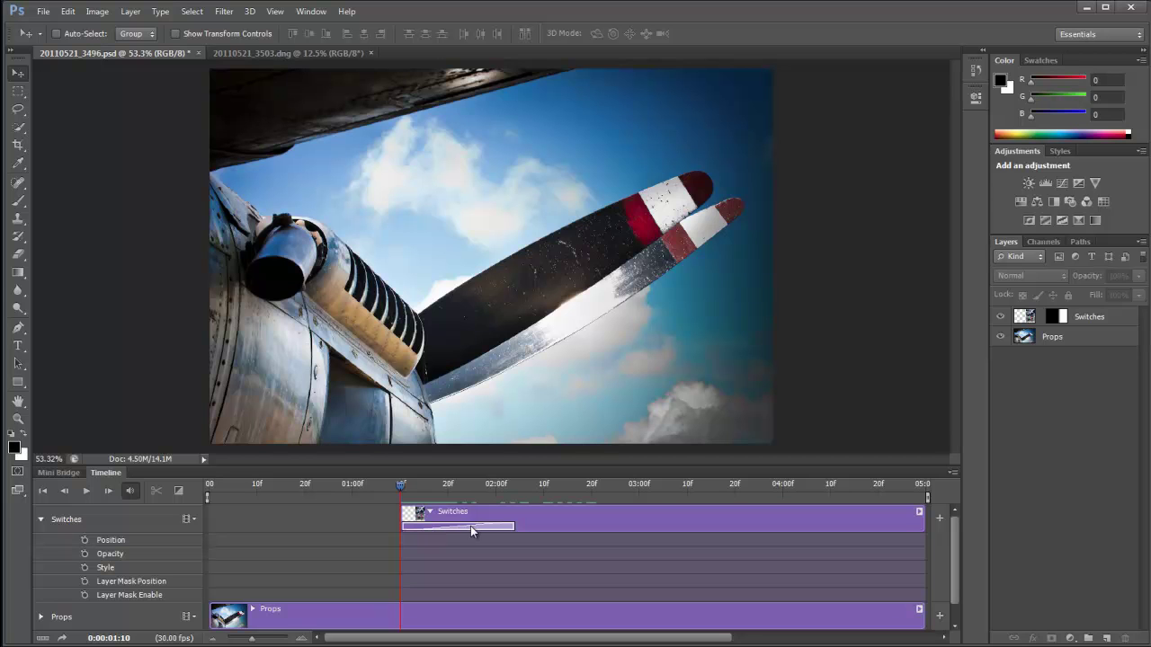
left_click_drag(470, 526, 470, 526)
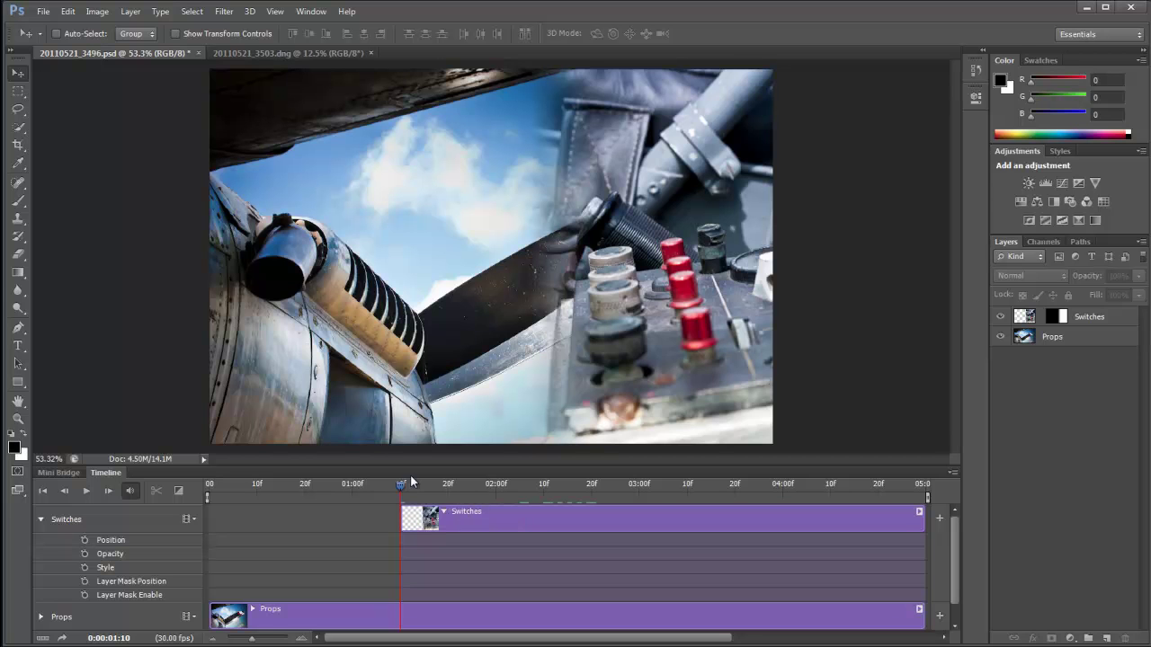
mouse_move(408, 480)
left_mouse_down()
mouse_move(487, 488)
mouse_move(401, 493)
left_mouse_up()
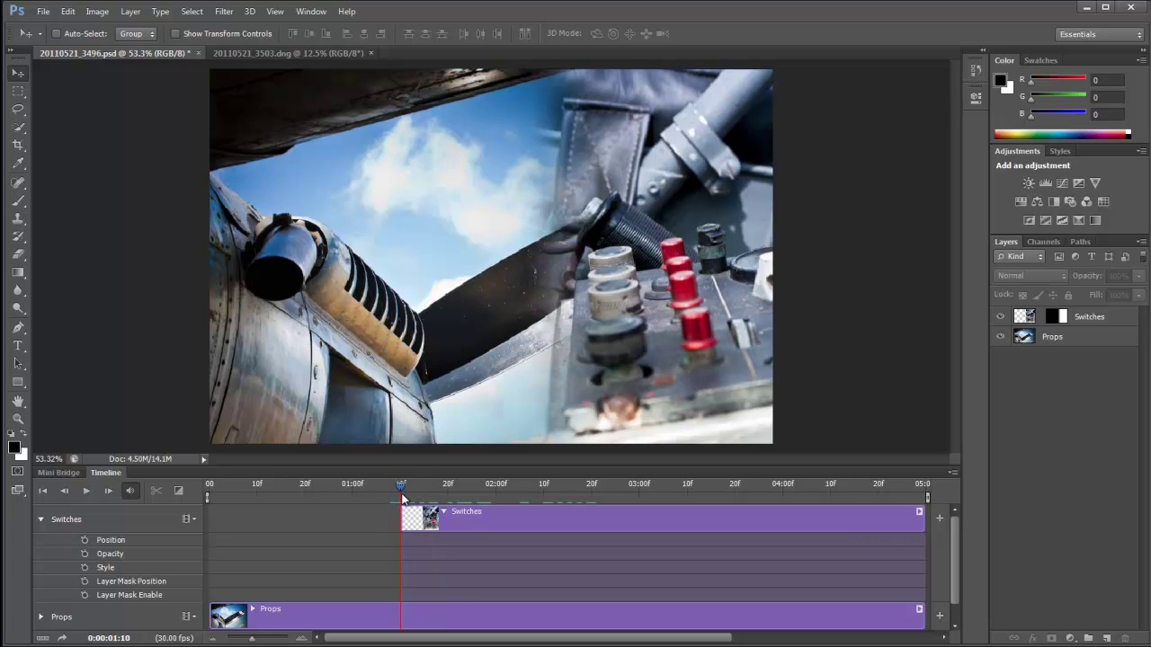
left_click(86, 580)
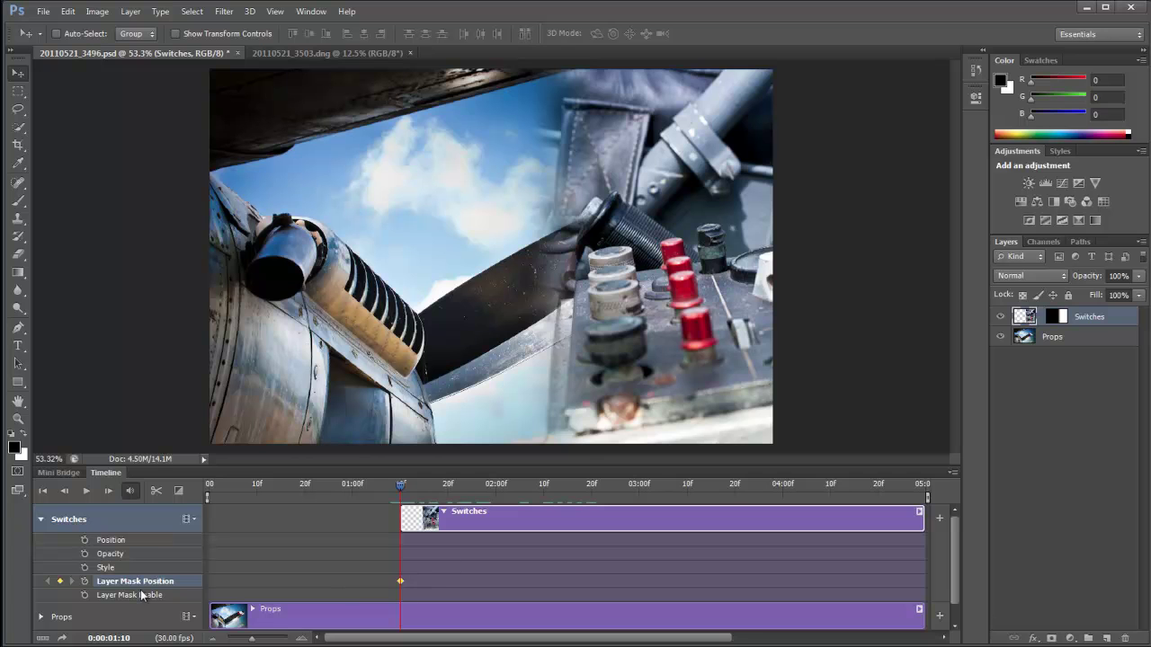
left_click_drag(597, 277, 723, 277)
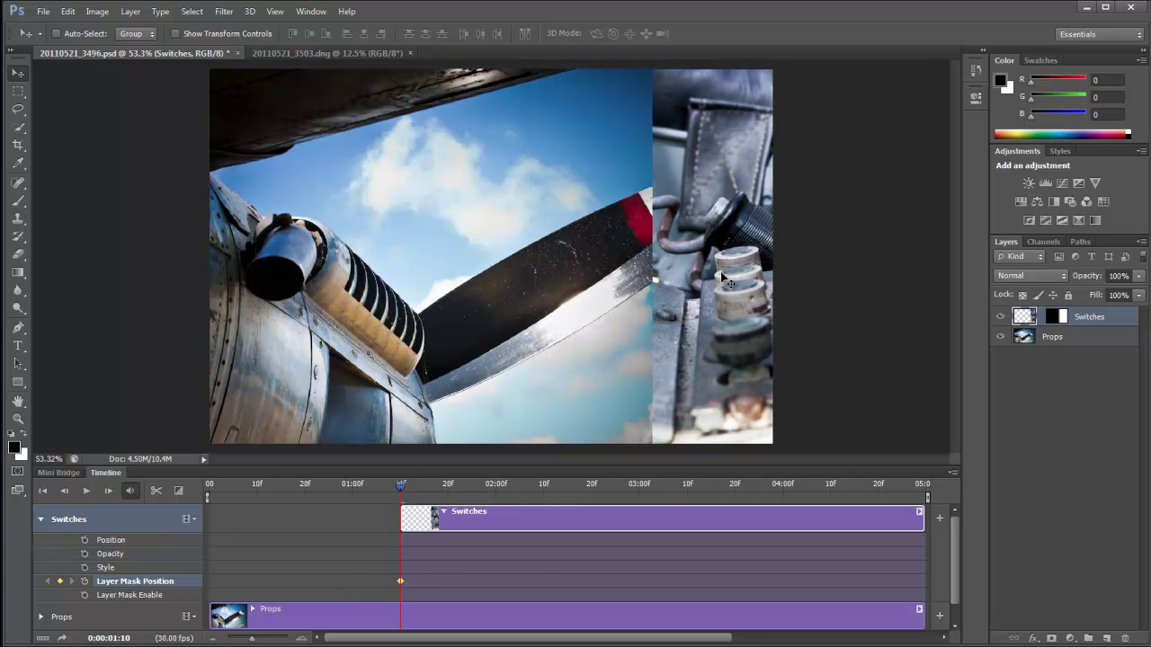
left_click(1061, 317)
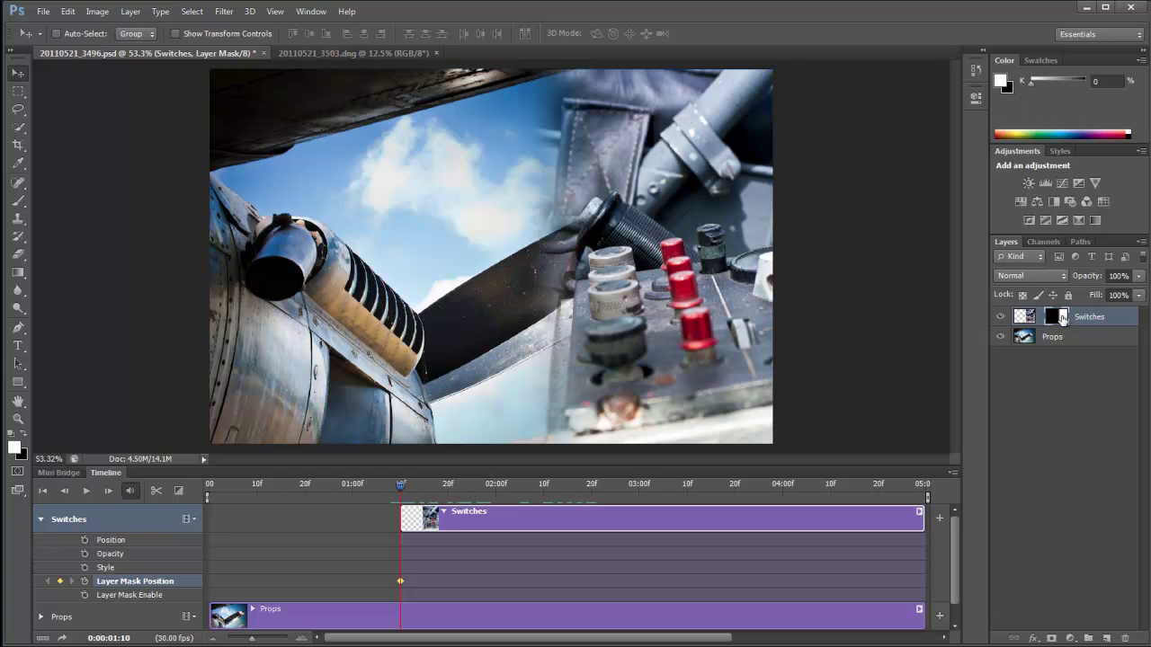
left_click_drag(590, 305, 835, 312)
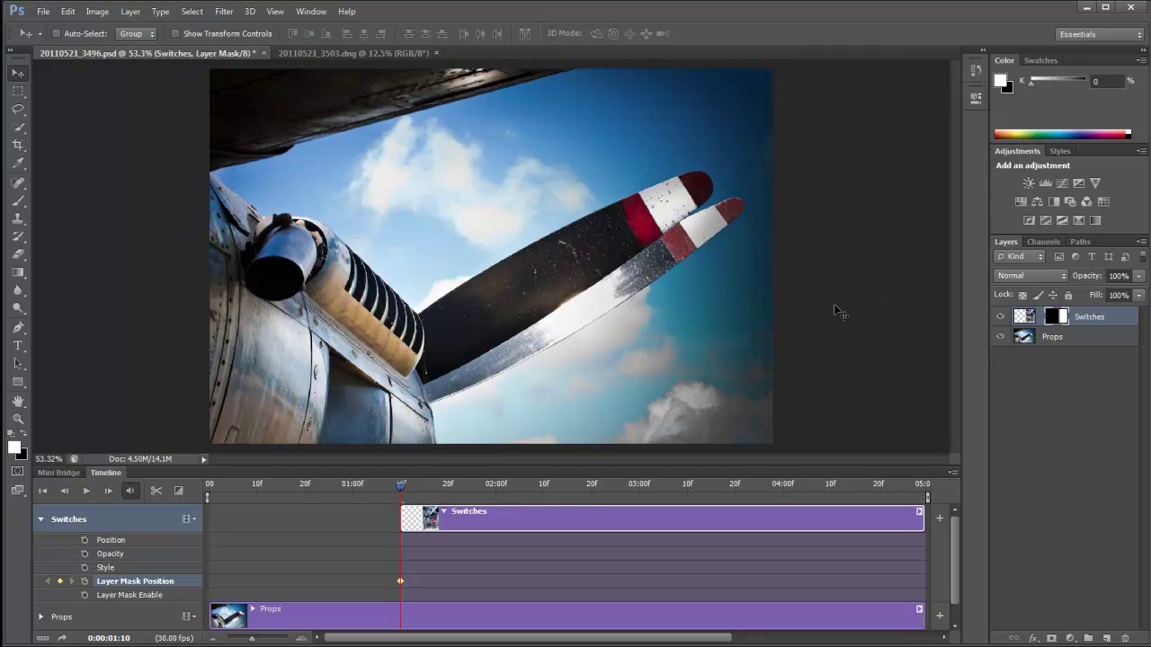
At 02:10, slide the mask back left to reveal the switch panel.
left_click(396, 487)
left_click(546, 483)
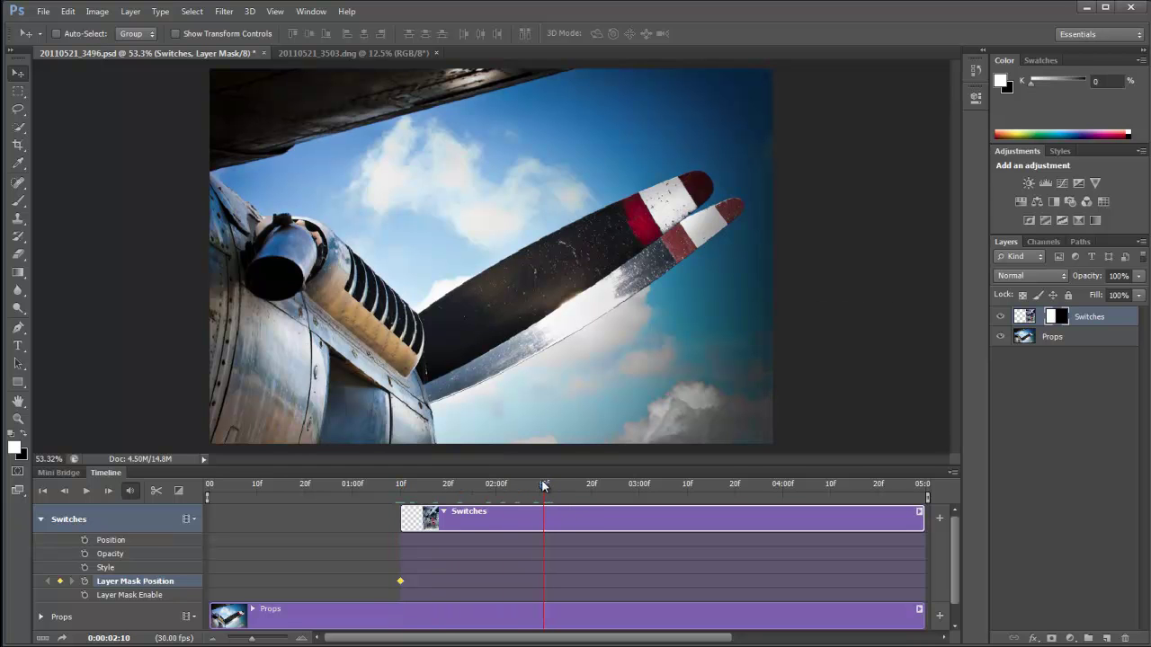
left_click_drag(856, 293, 610, 296)
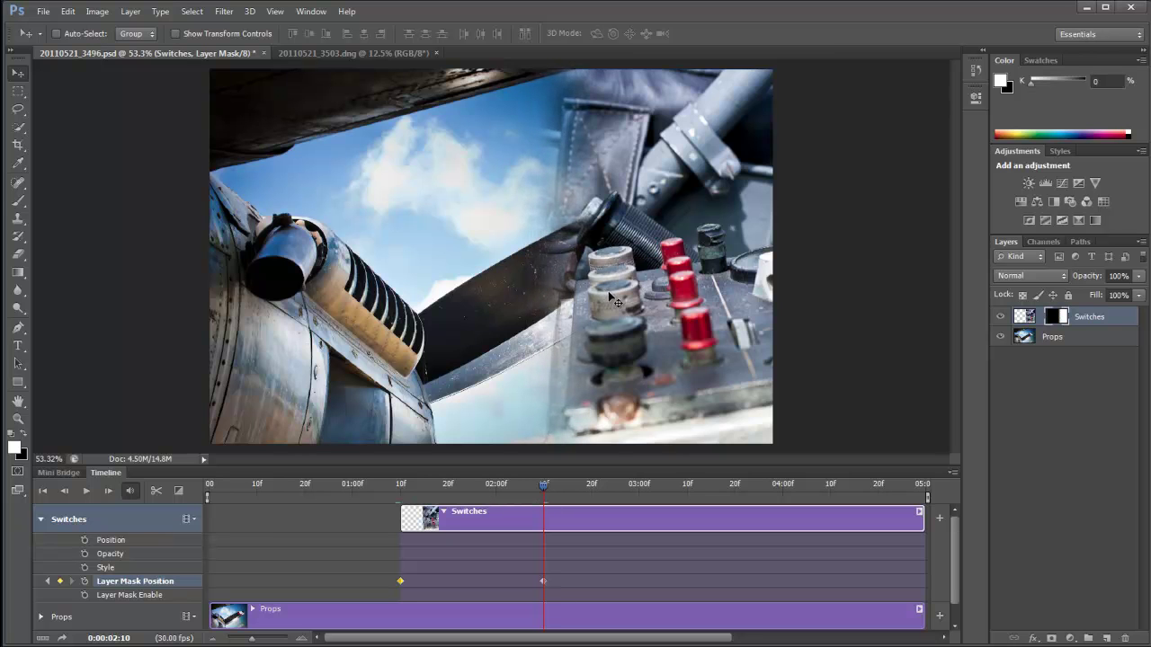
Play the timeline from the start to check the mask wipe between 01:10 and 02:10.
left_click(223, 485)
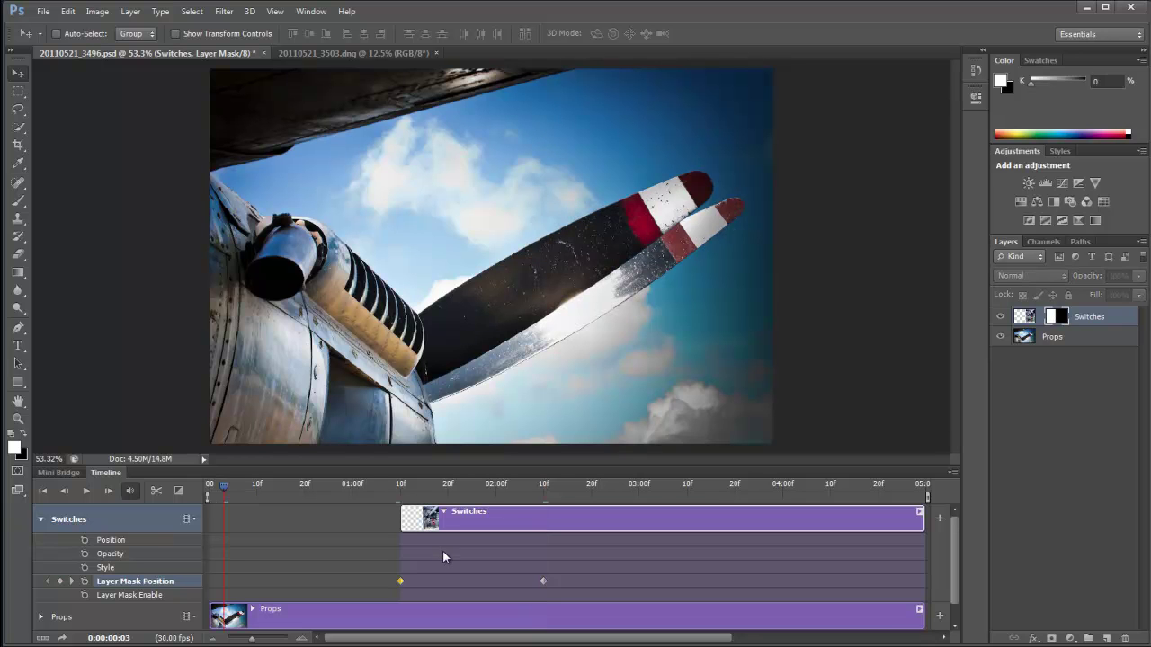
key("space")
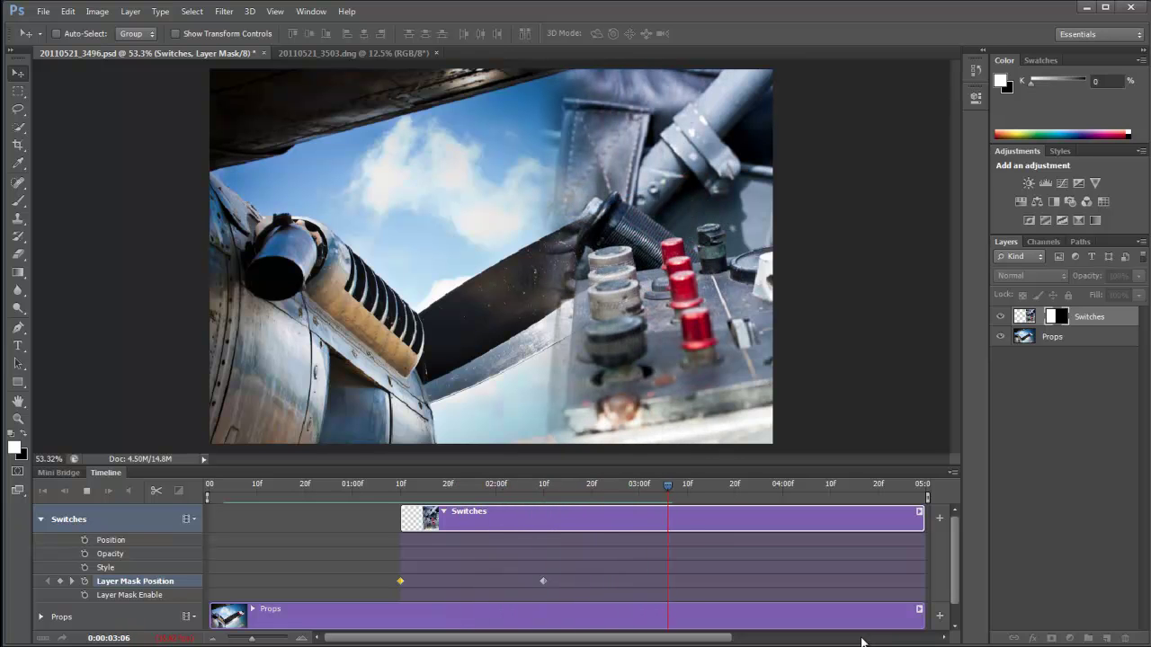
key("space")
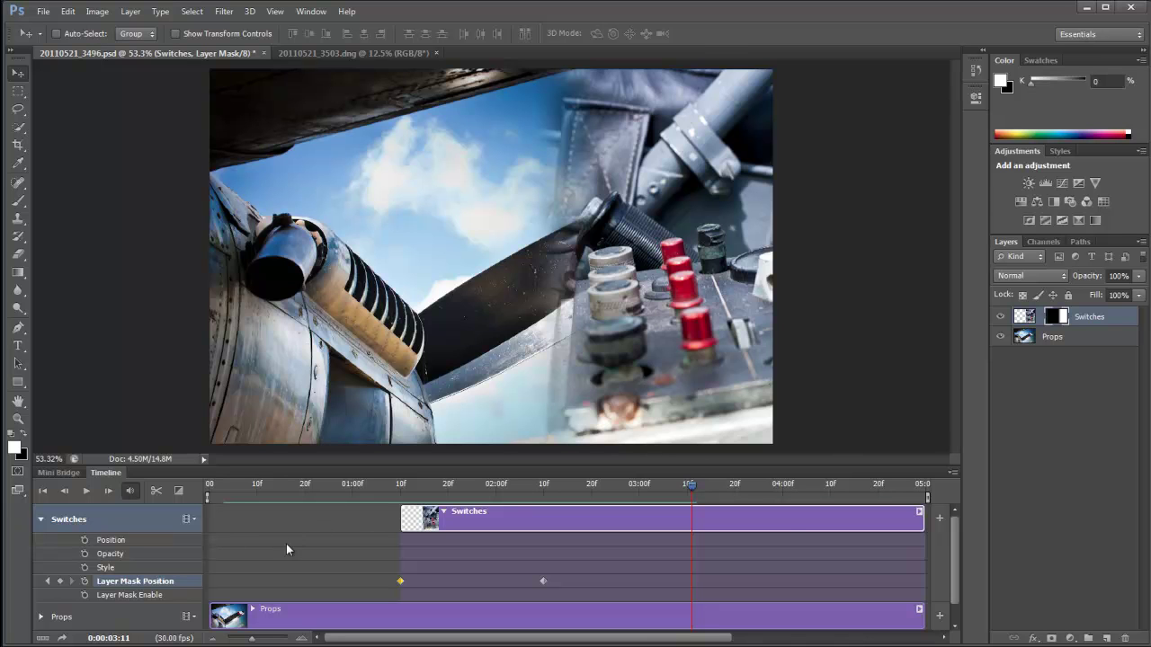
At 01:10, keyframe the Switches layer opacity at 0%.
left_click_drag(422, 488, 402, 488)
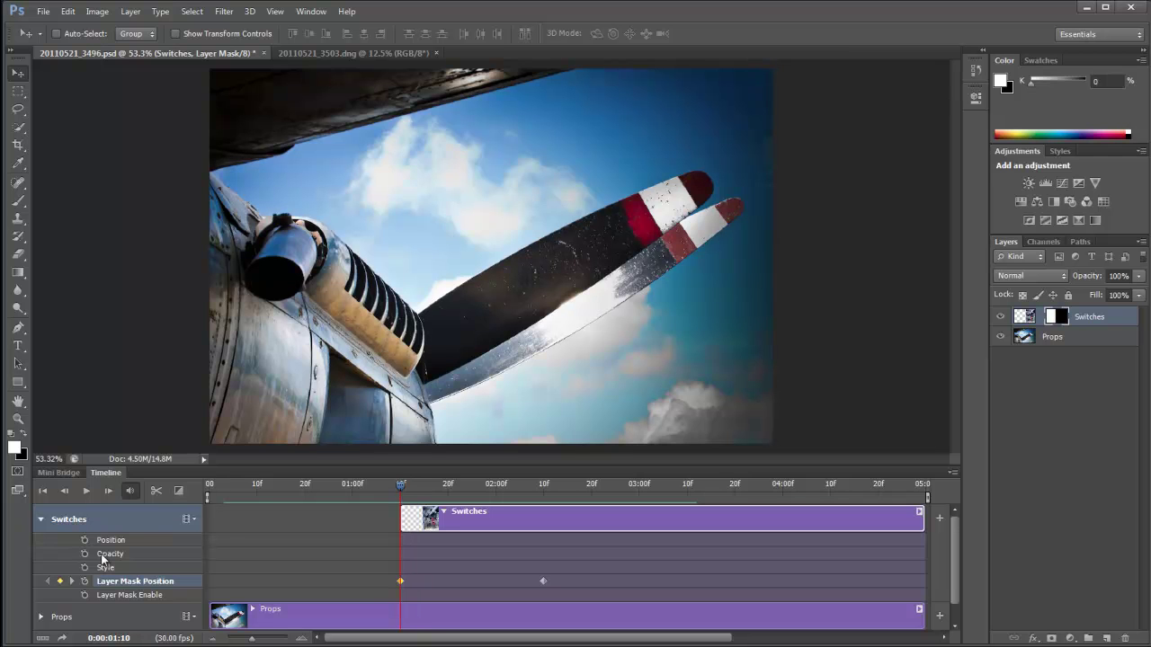
mouse_move(397, 488)
left_mouse_down()
mouse_move(427, 487)
mouse_move(400, 488)
left_mouse_up()
left_click(85, 554)
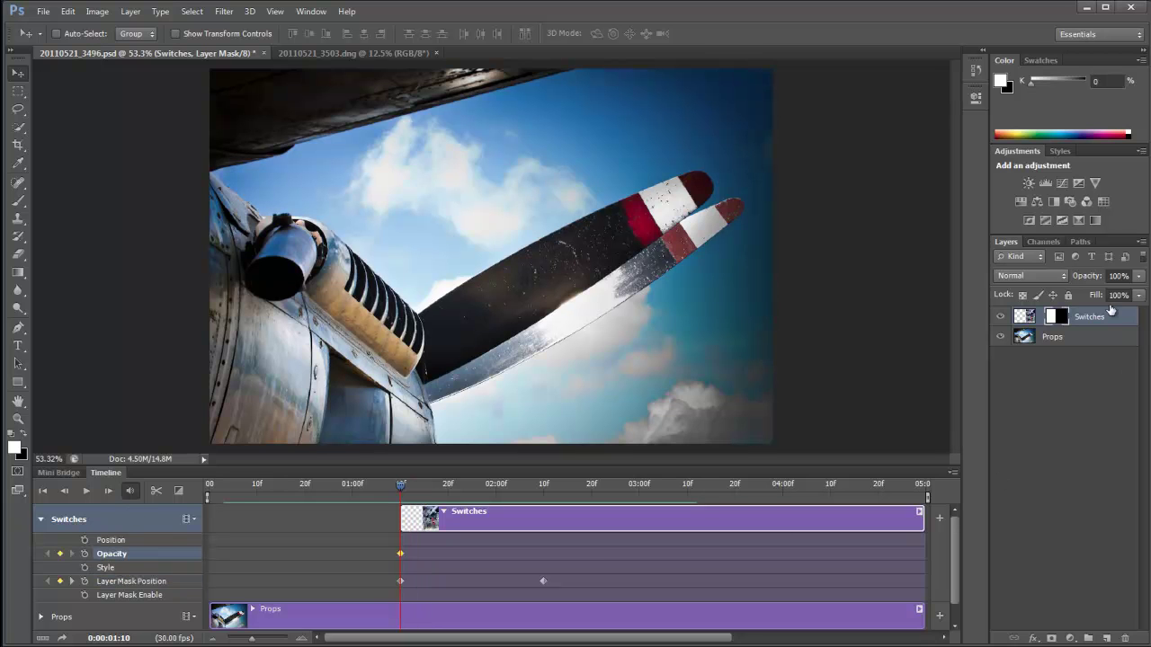
left_click(1024, 316)
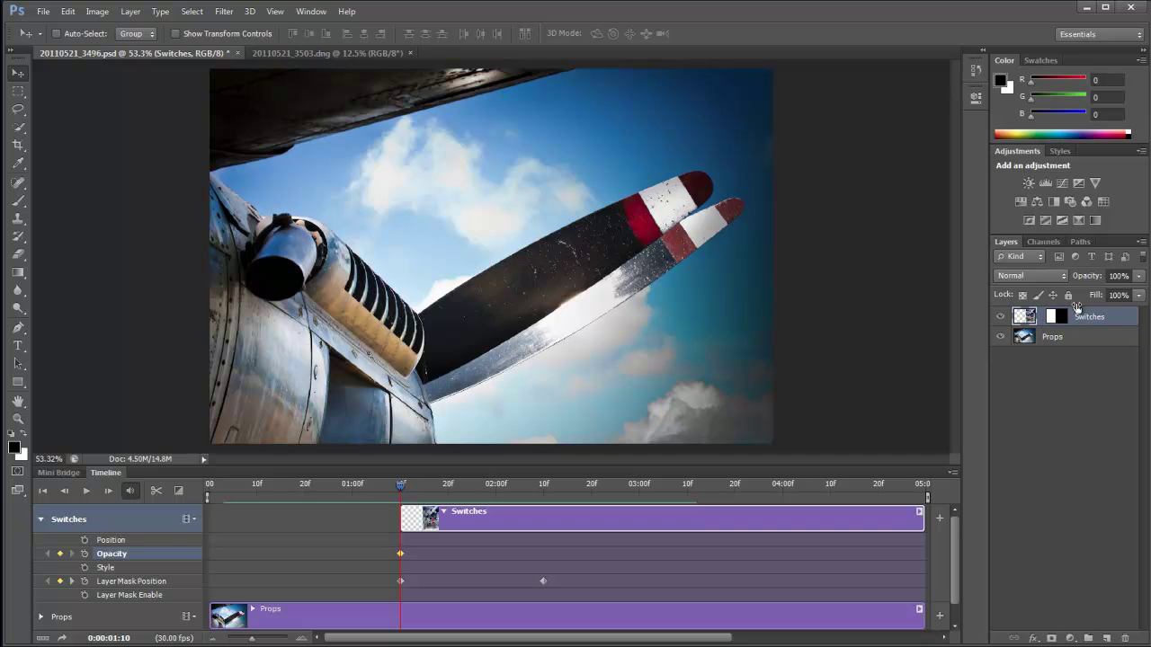
left_click_drag(1093, 279, 825, 270)
Set Switches opacity to 100% at 01:27 and preview the fade-in.
left_click_drag(401, 483, 482, 482)
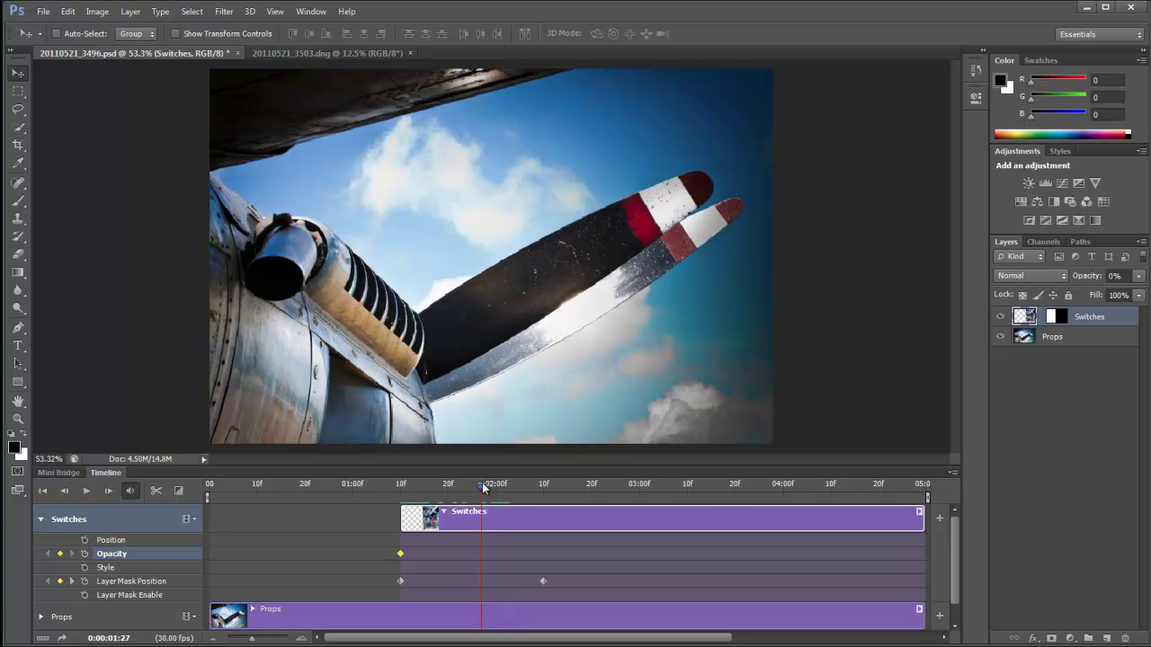
left_click(1115, 276)
type("100")
key("Return")
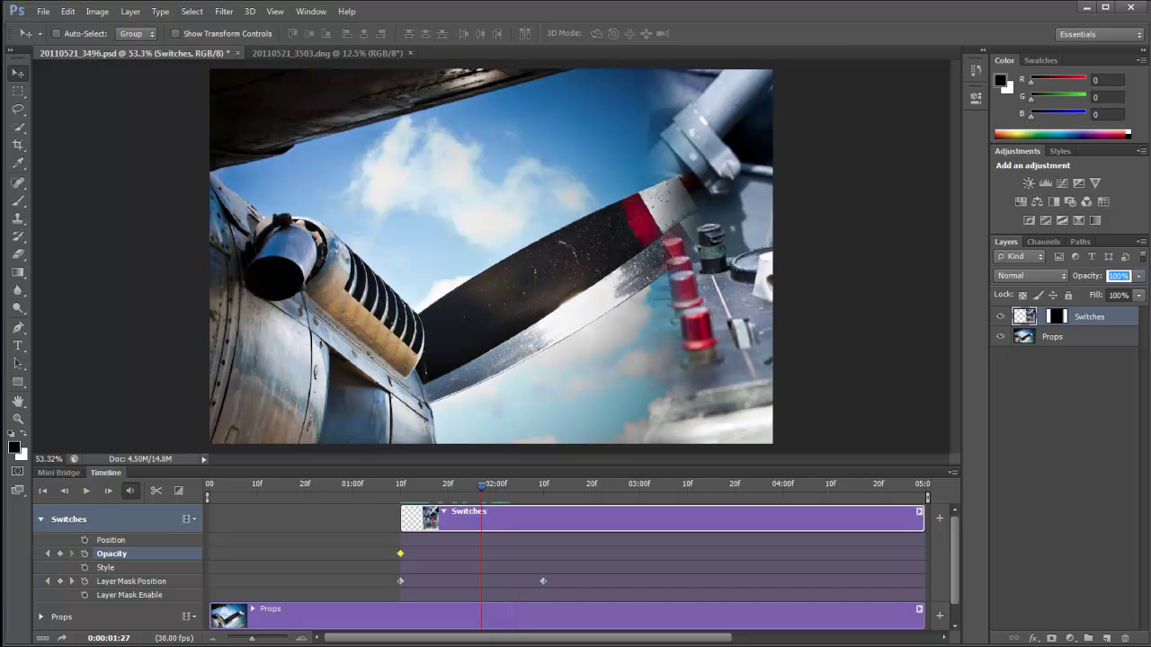
left_click_drag(482, 486, 392, 484)
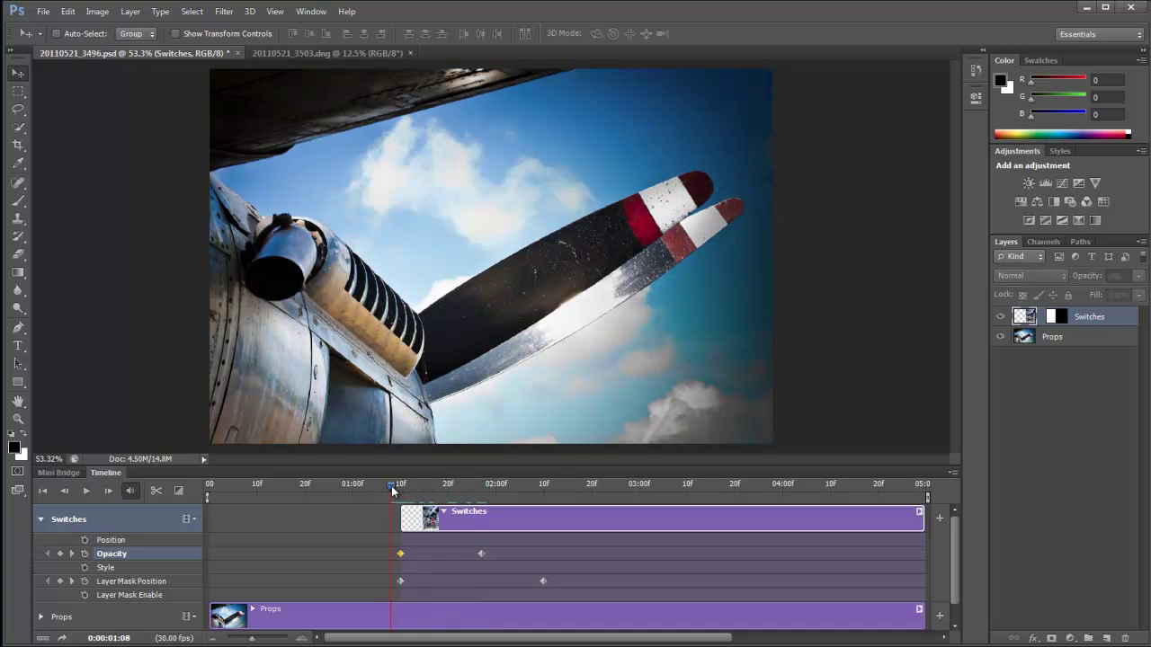
key("space")
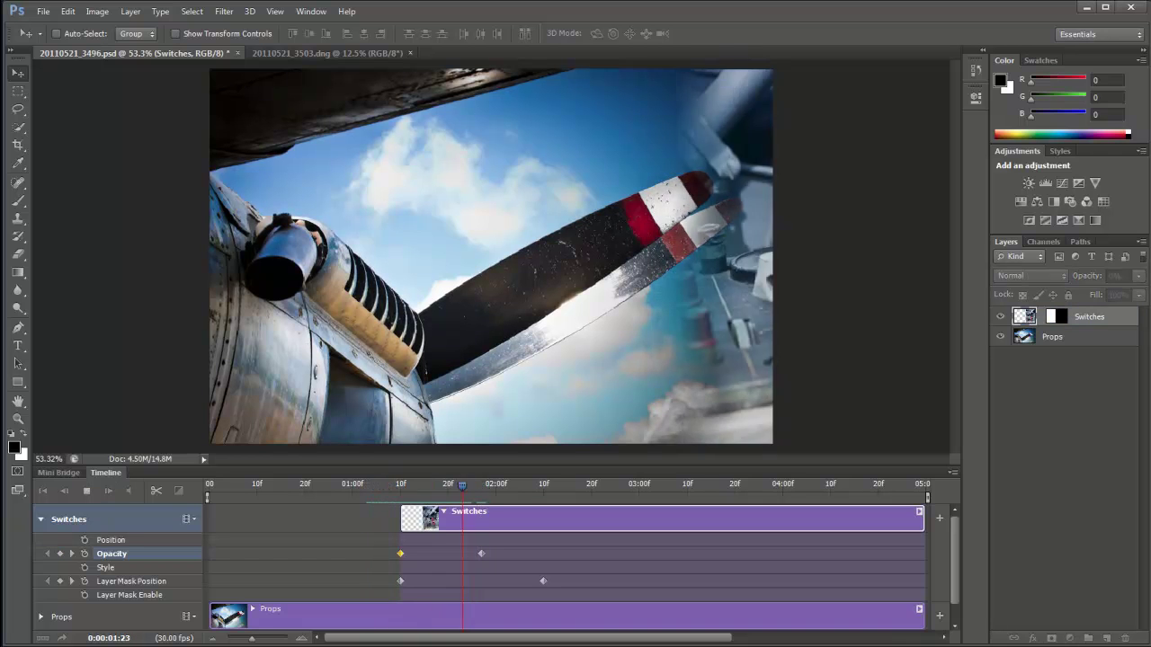
key("space")
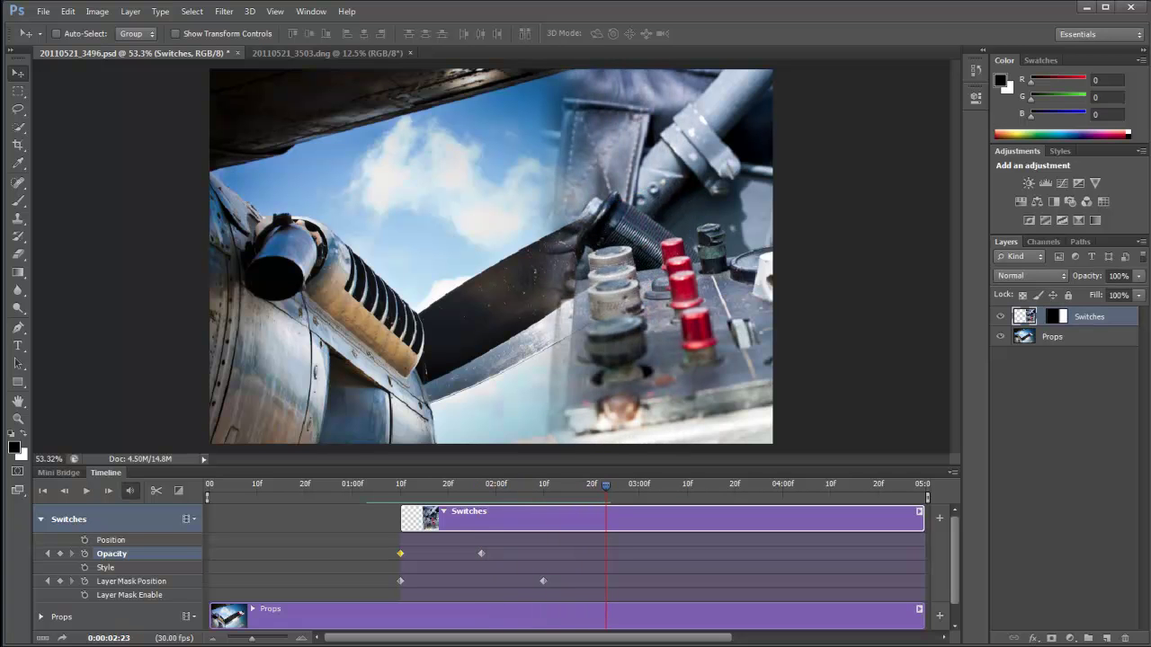
Add a 'TipSquirrel.com' text layer and place it at the lower centre of the image.
left_click(40, 519)
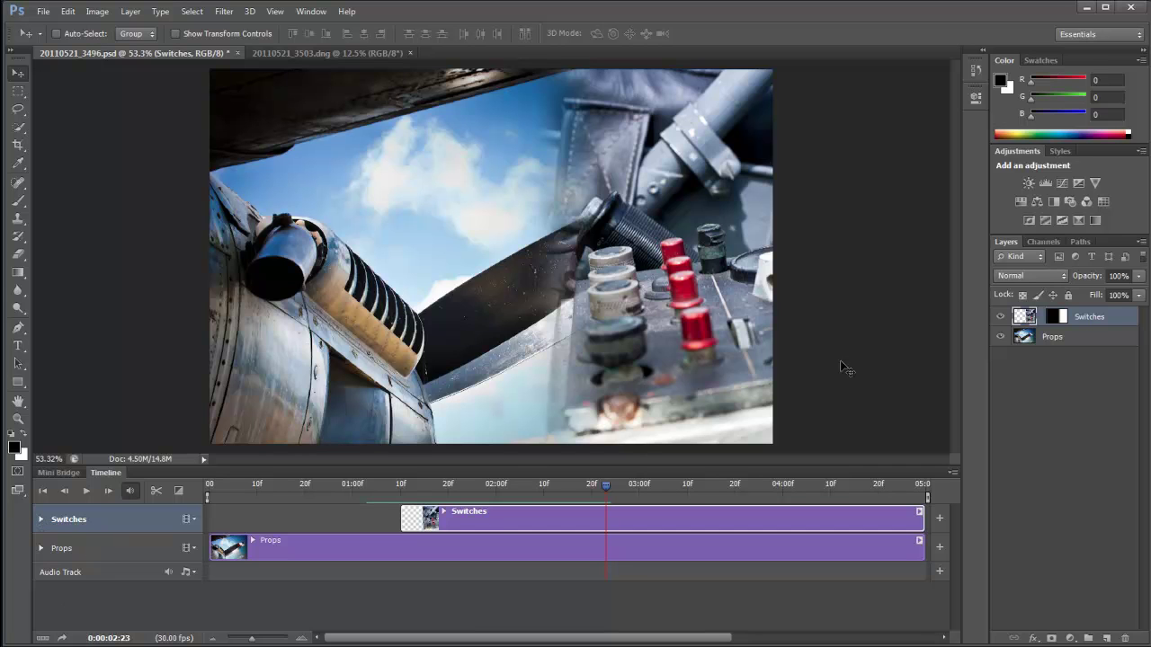
left_click(18, 273)
left_click(18, 347)
left_click(259, 338)
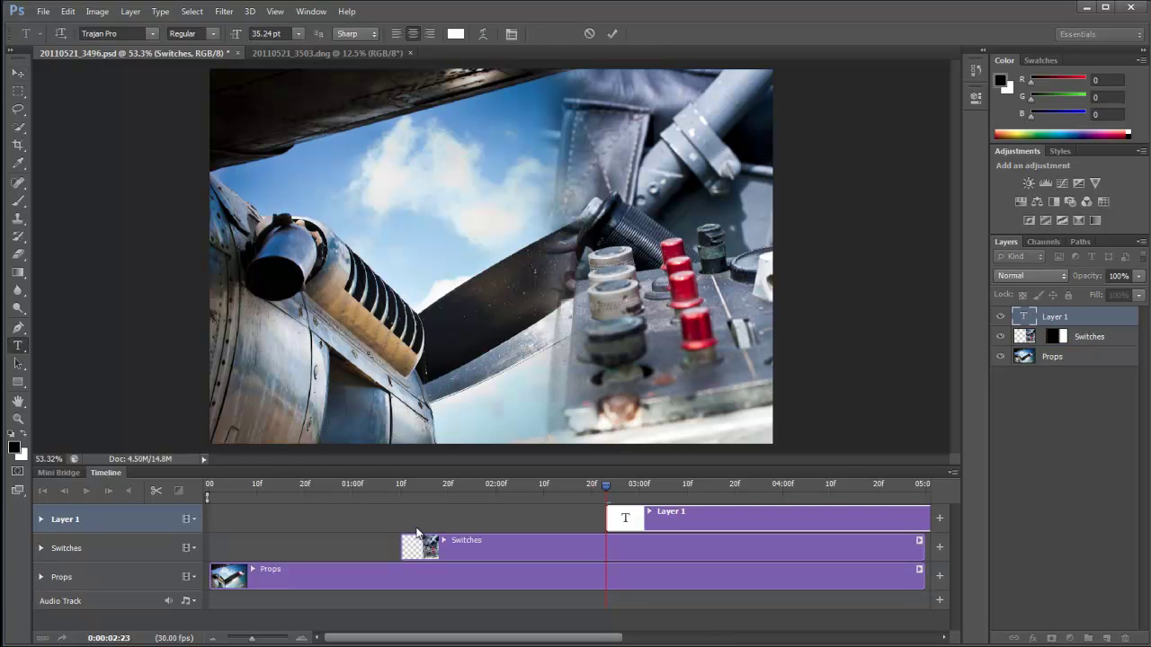
type("Tip")
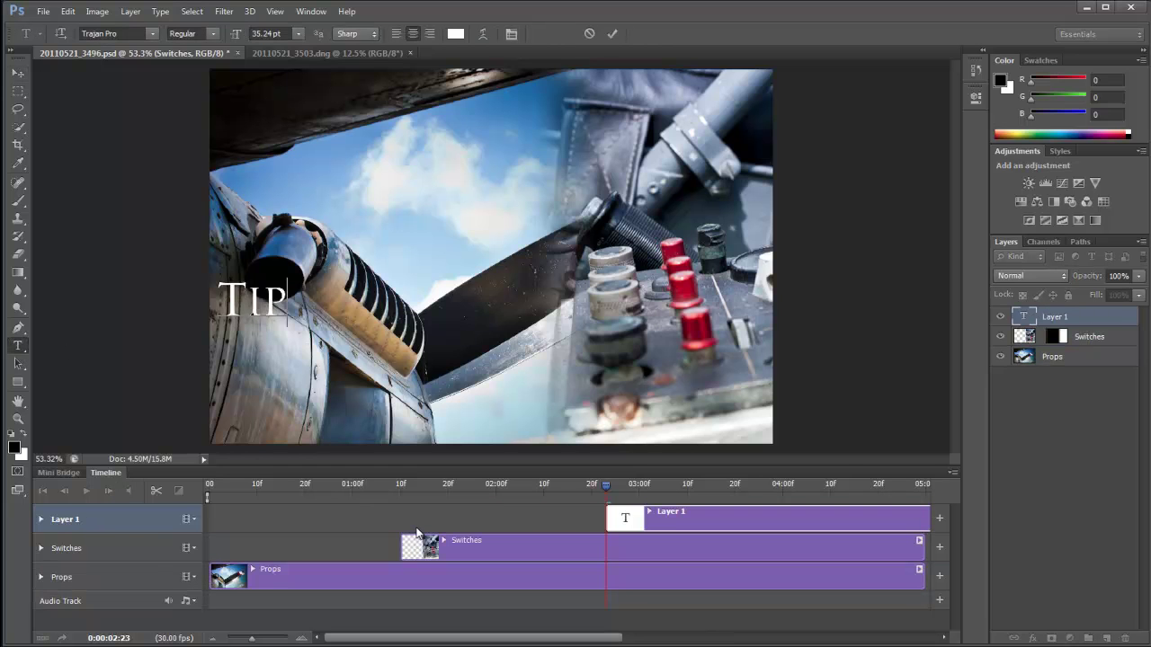
type("Squirrel.com")
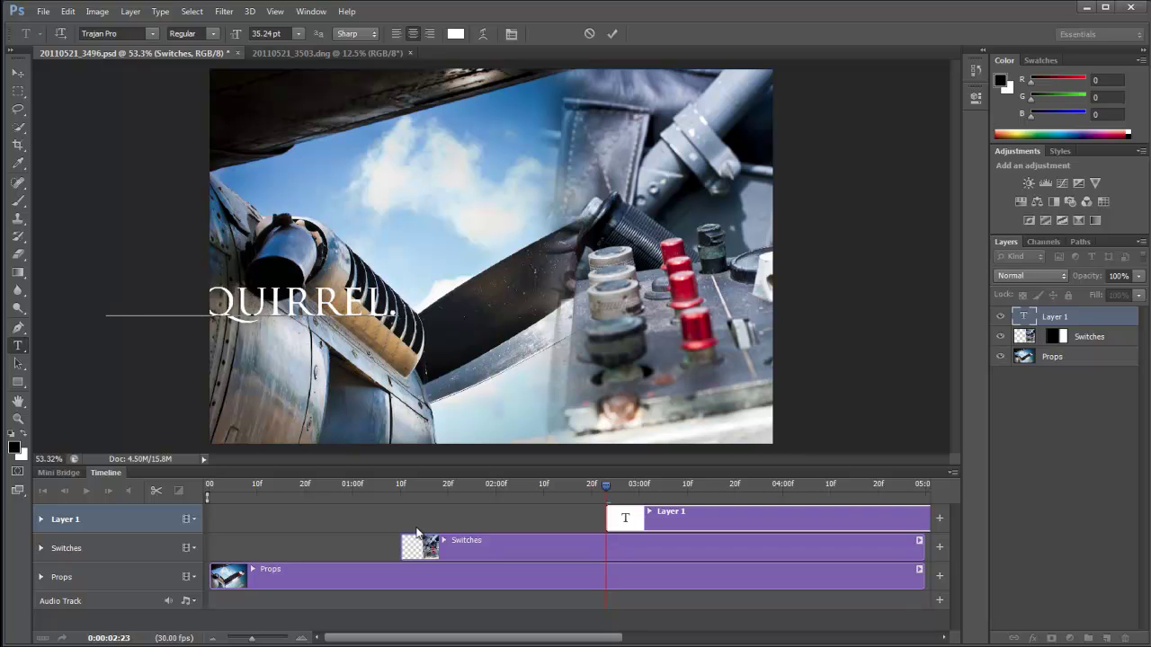
left_click(18, 72)
left_click_drag(254, 281, 486, 347)
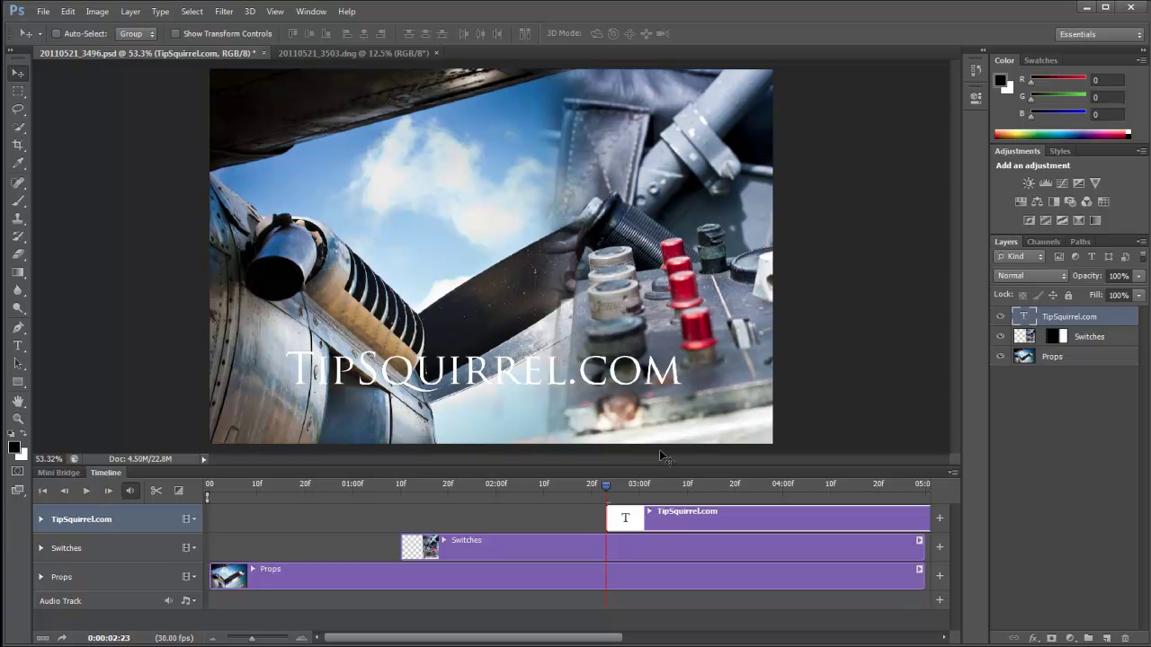
Apply a Drop Shadow to the TipSquirrel.com text layer at a 122° angle and 13 px distance.
double_click(1116, 318)
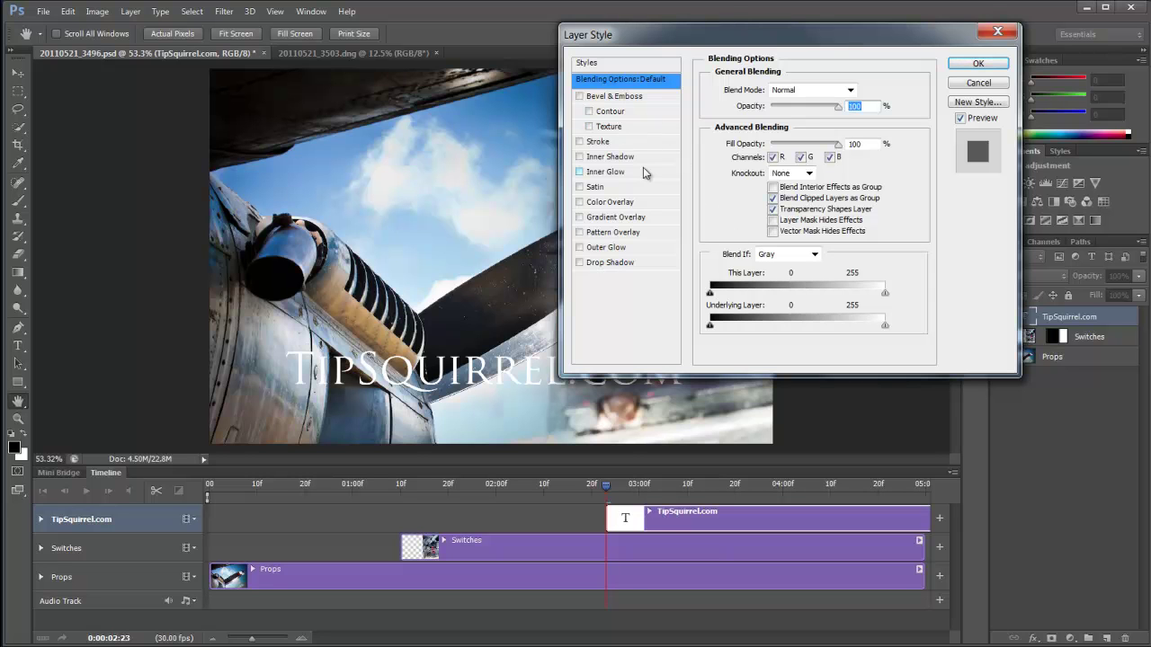
left_click(610, 265)
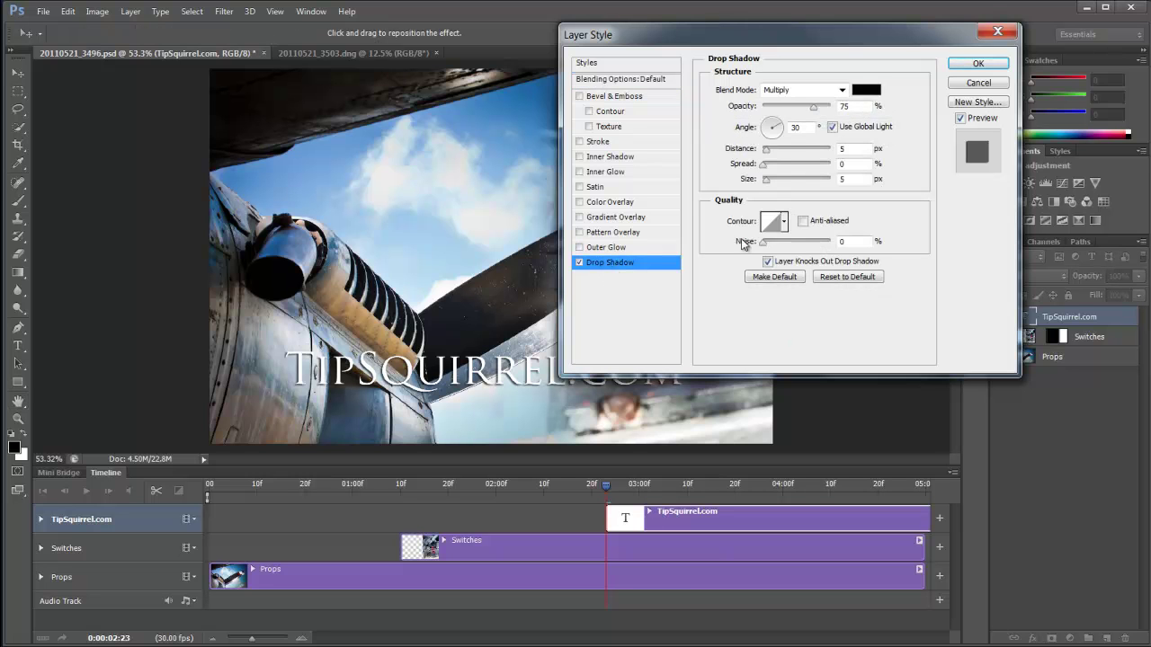
left_click_drag(493, 394, 498, 398)
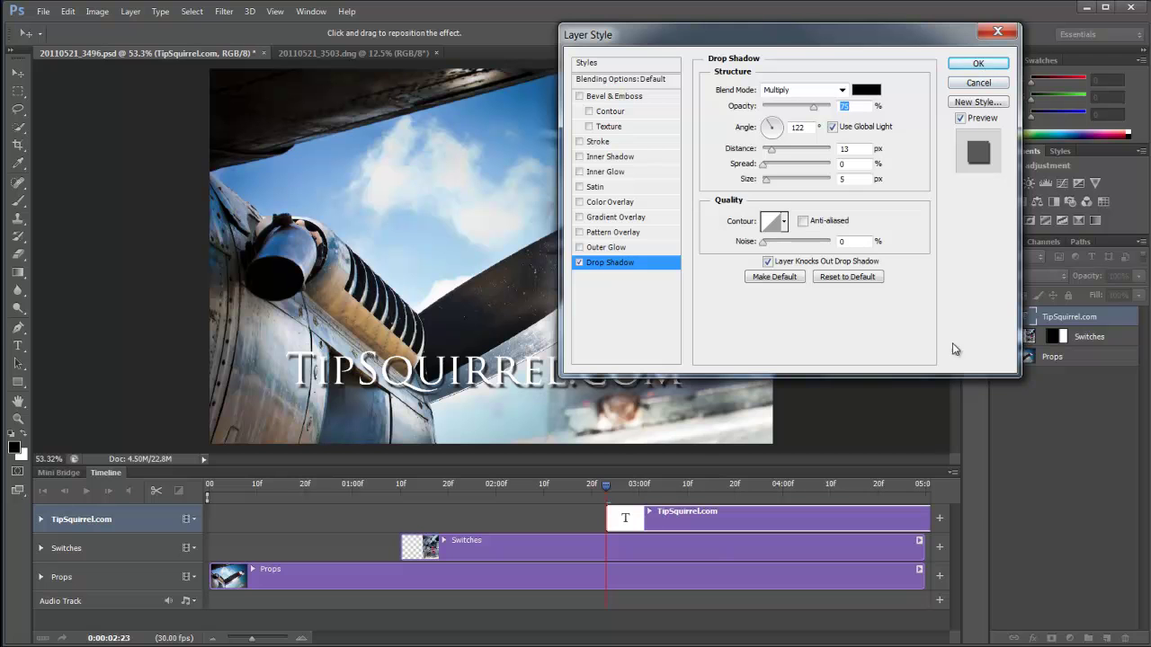
left_click(961, 63)
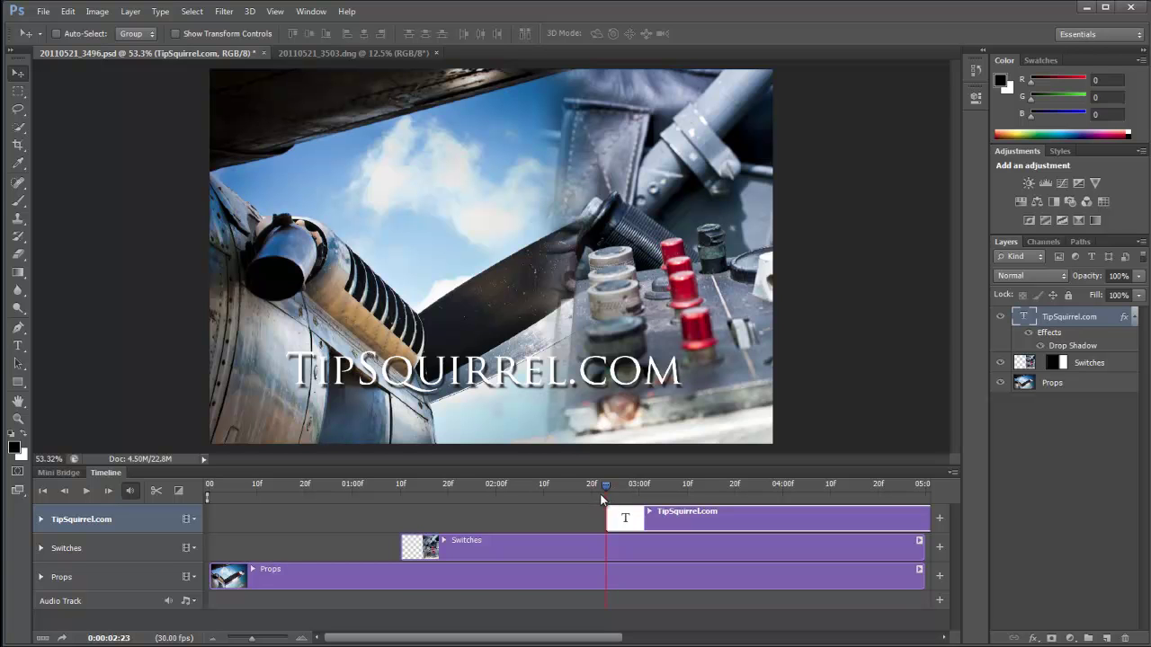
Drag the TipSquirrel.com clip's start slightly earlier and play back from about 01:00.
mouse_move(604, 487)
left_mouse_down()
mouse_move(457, 485)
mouse_move(592, 482)
left_mouse_up()
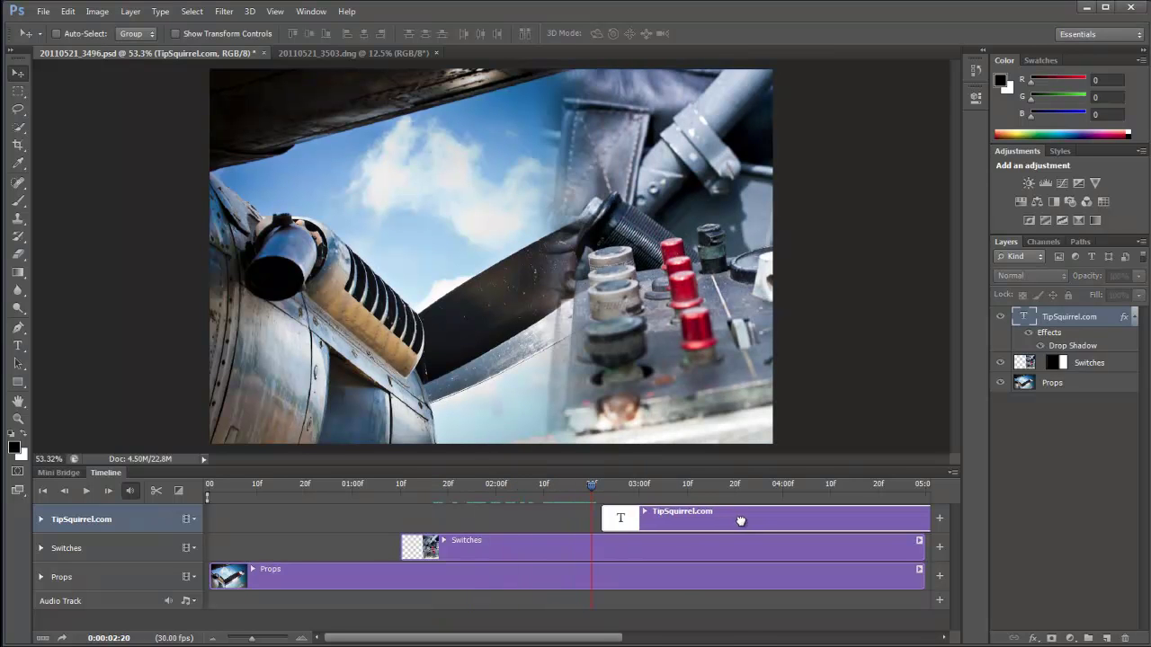
left_click_drag(738, 507, 730, 519)
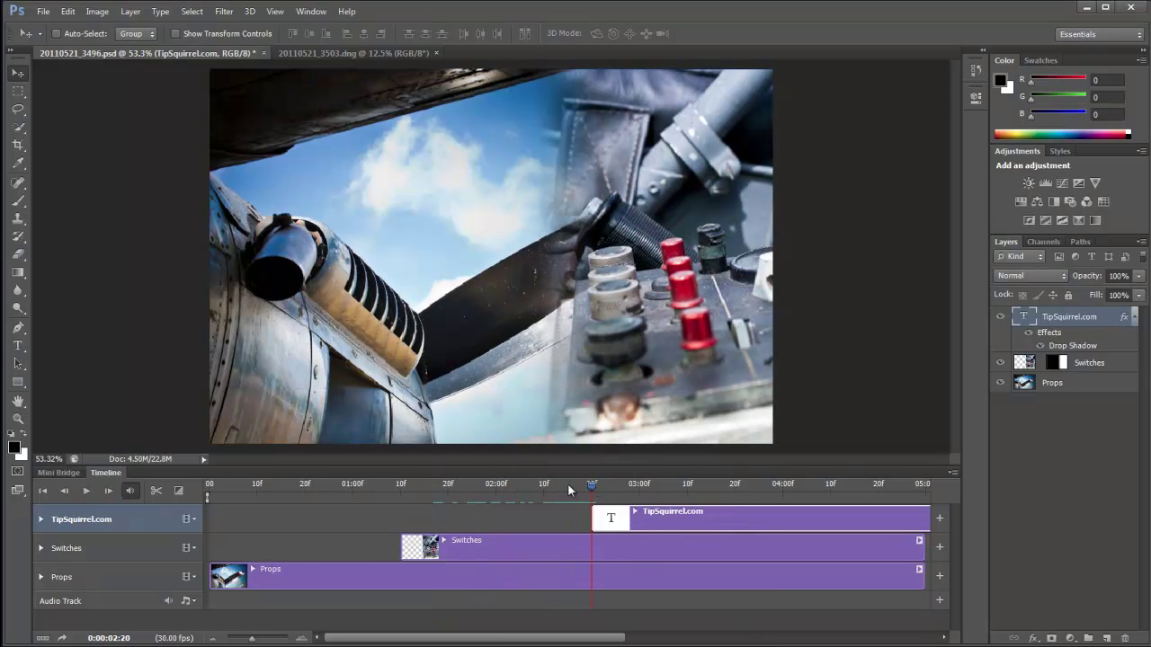
left_click_drag(568, 483, 349, 483)
key("space")
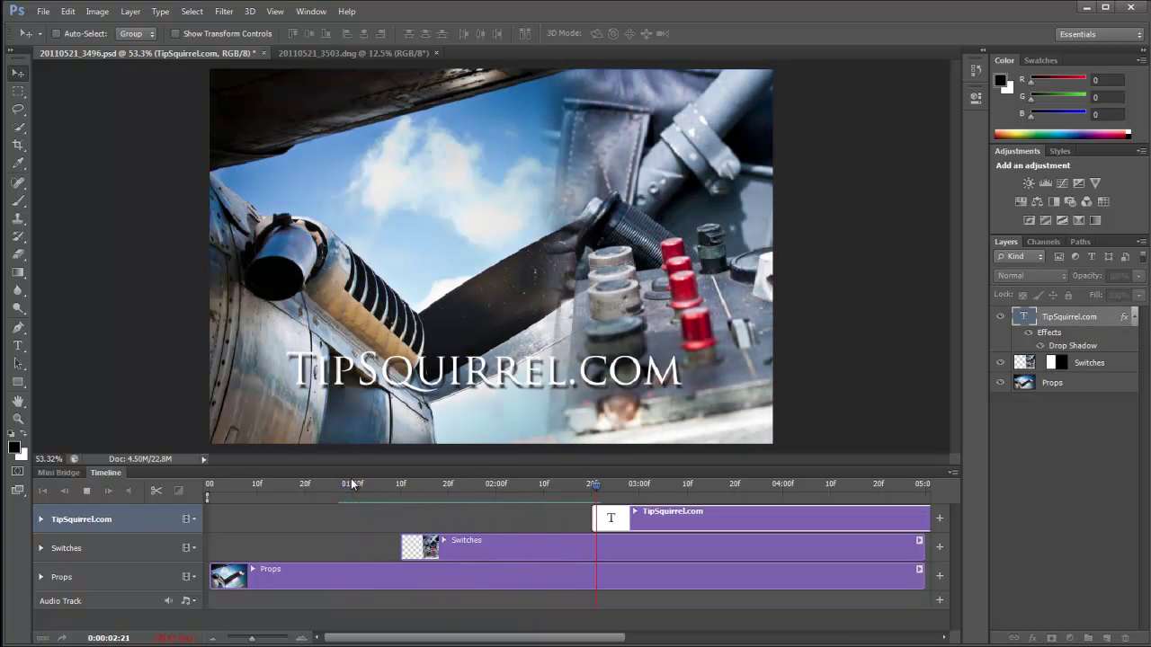
key("space")
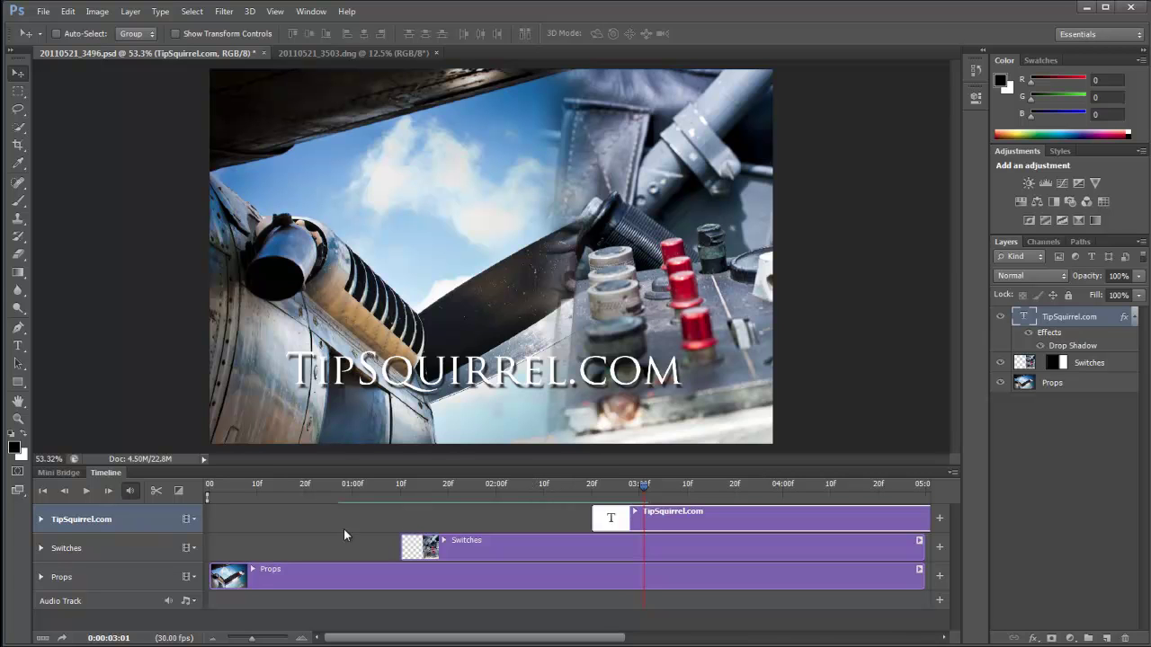
Add a Fade transition (about 00:21) to the title clip's start and preview it from 01:03.
left_click_drag(644, 485, 596, 486)
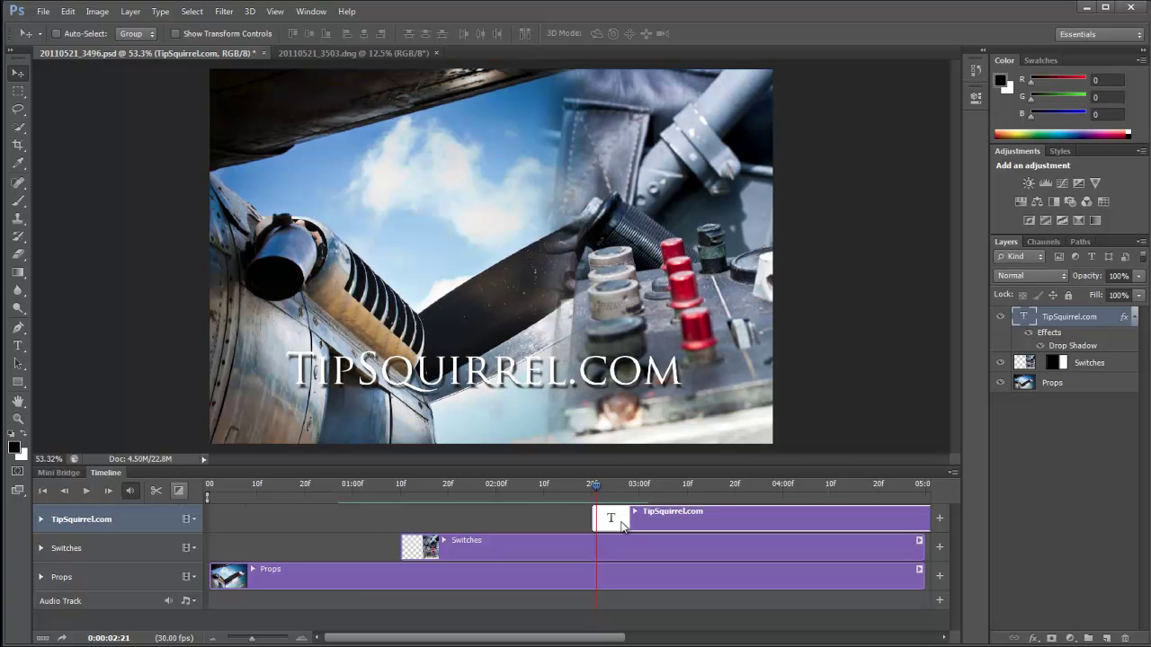
left_click(177, 488)
left_click_drag(196, 366, 671, 527)
left_click(367, 489)
key("space")
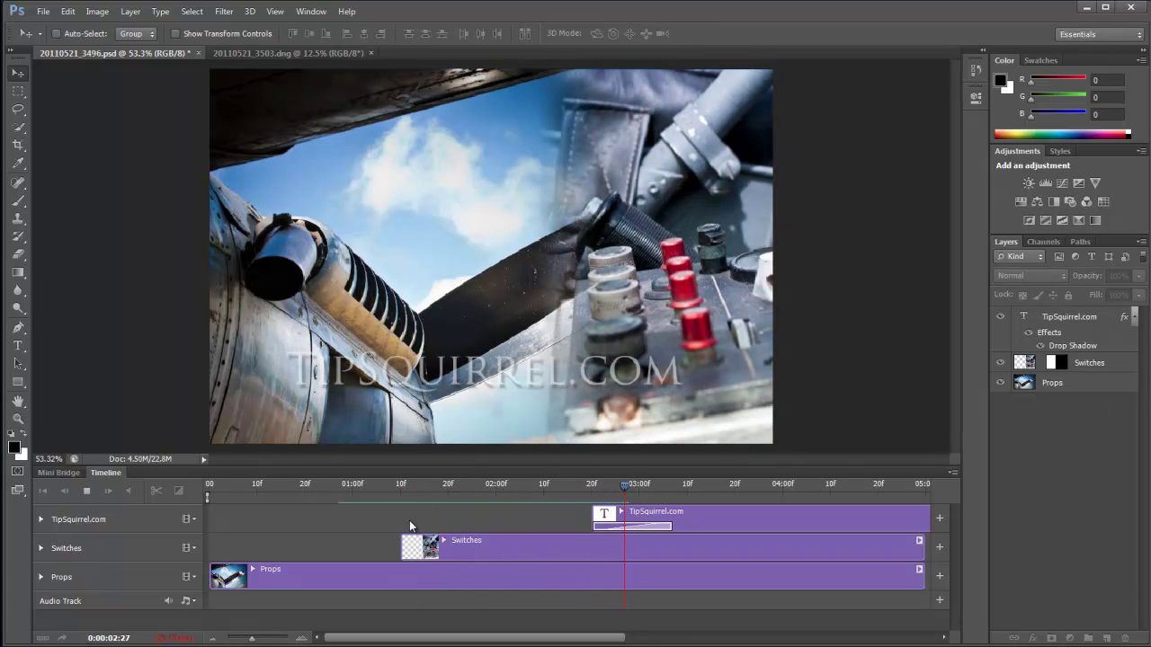
key("space")
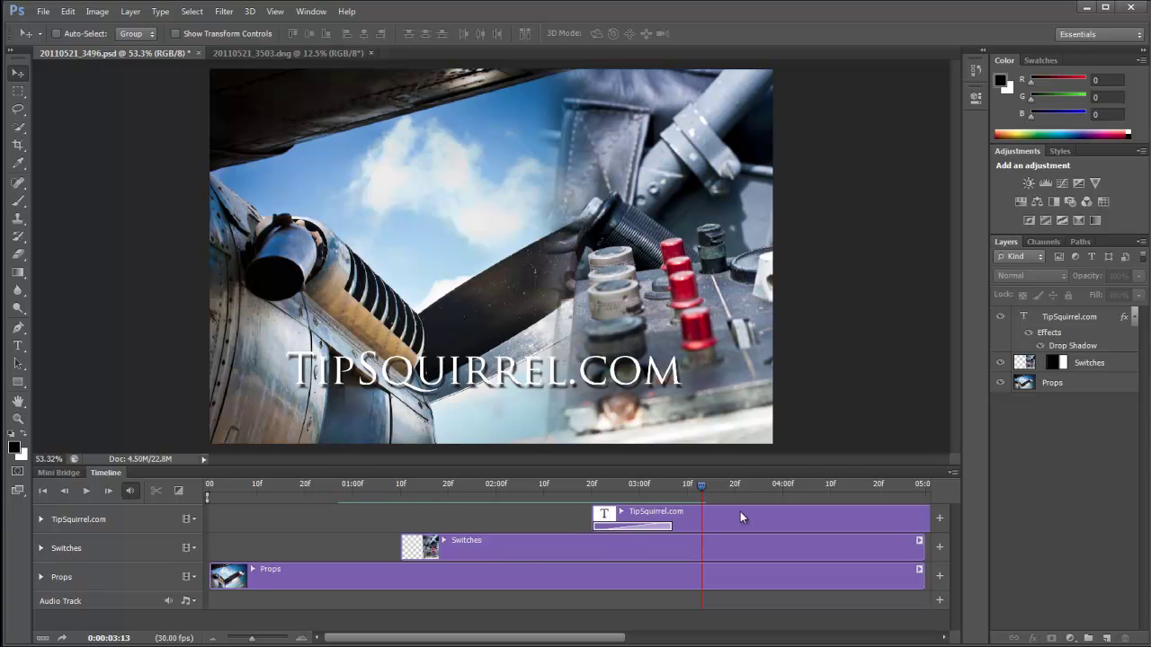
Set a Style keyframe on the title near 03:10 with its drop shadow hidden.
left_click(139, 520)
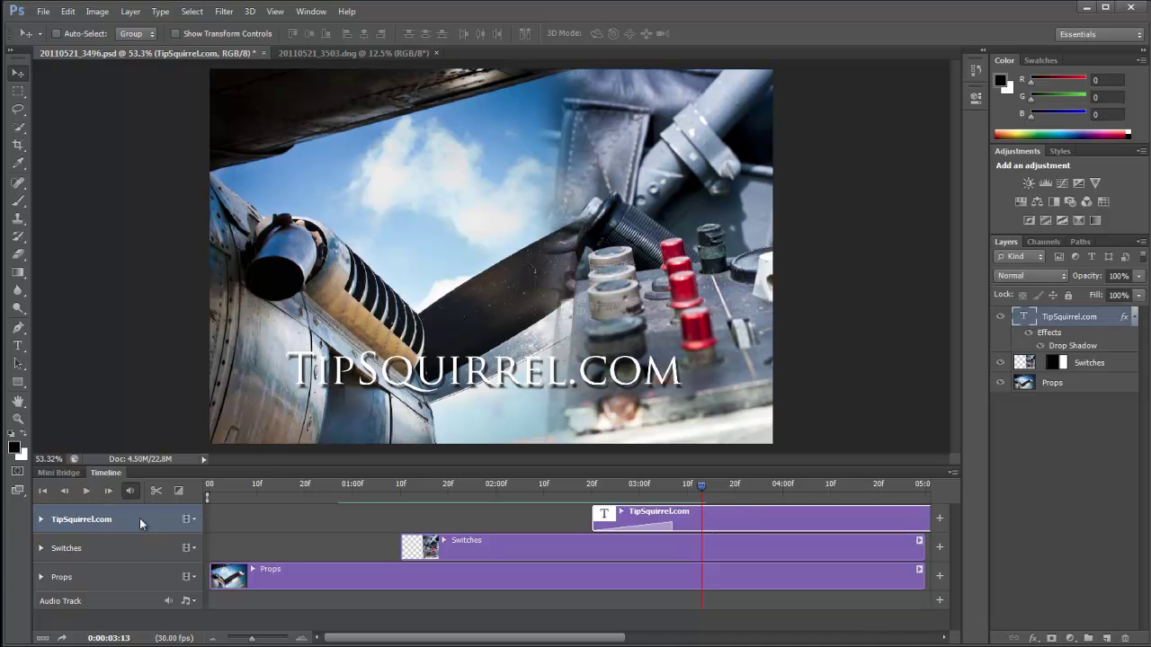
left_click(39, 522)
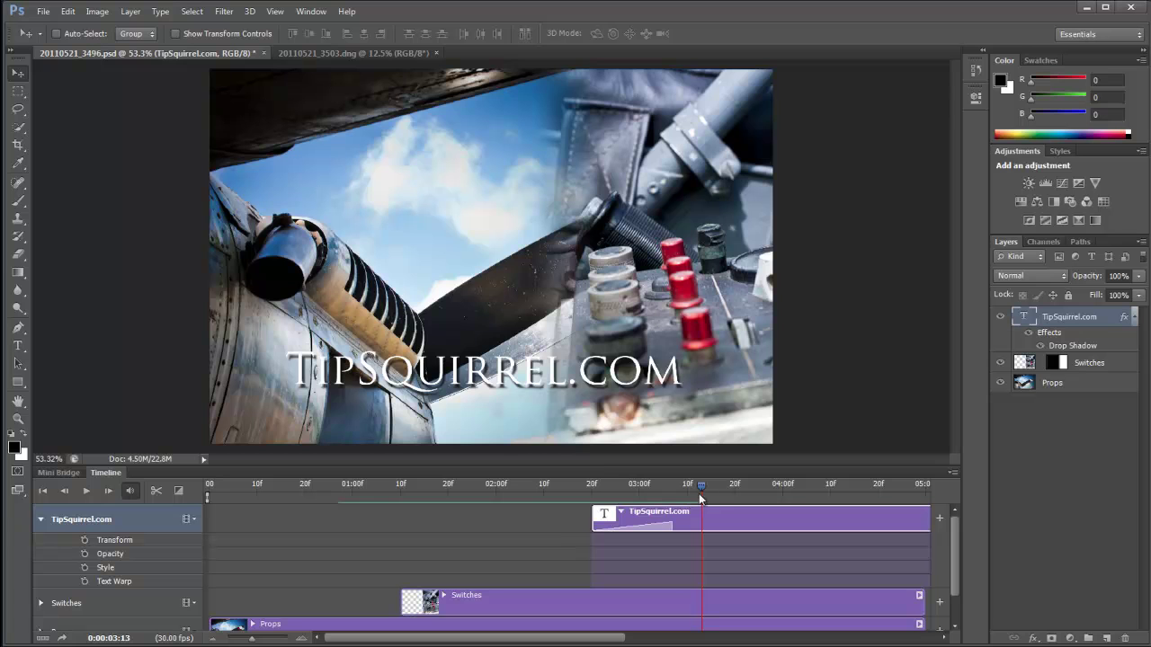
left_click_drag(702, 486, 673, 488)
left_click(85, 567)
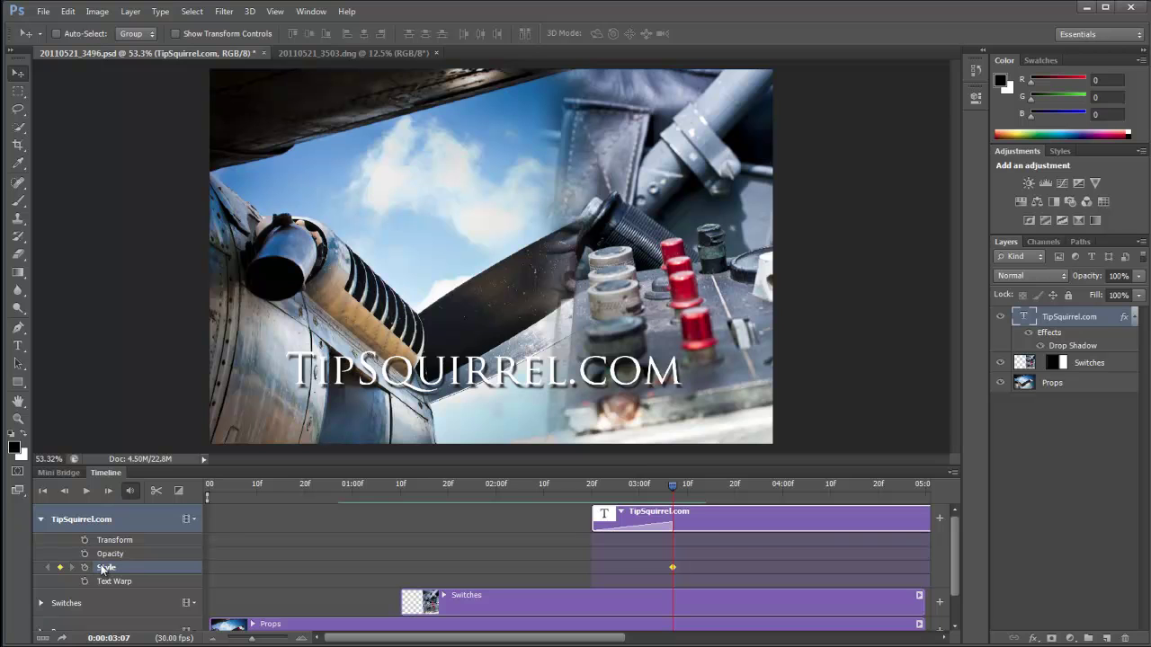
double_click(1042, 349)
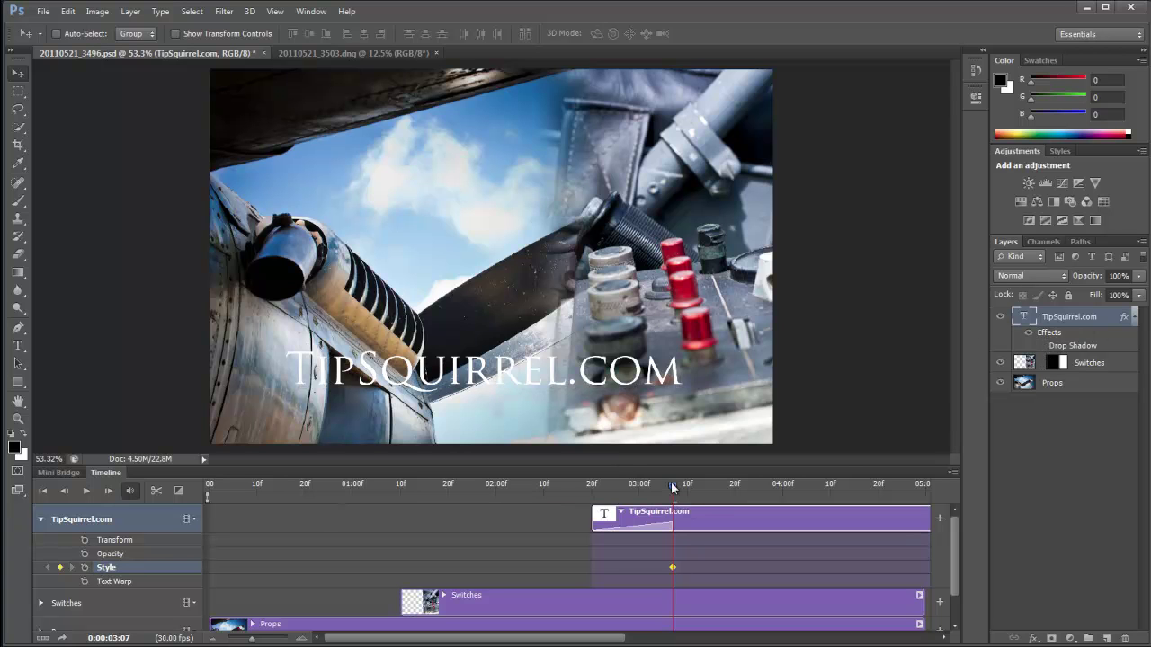
Add a later Style keyframe near 03:22 with Drop Shadow on, then play from the start.
left_click_drag(673, 485, 747, 492)
left_click(1040, 347)
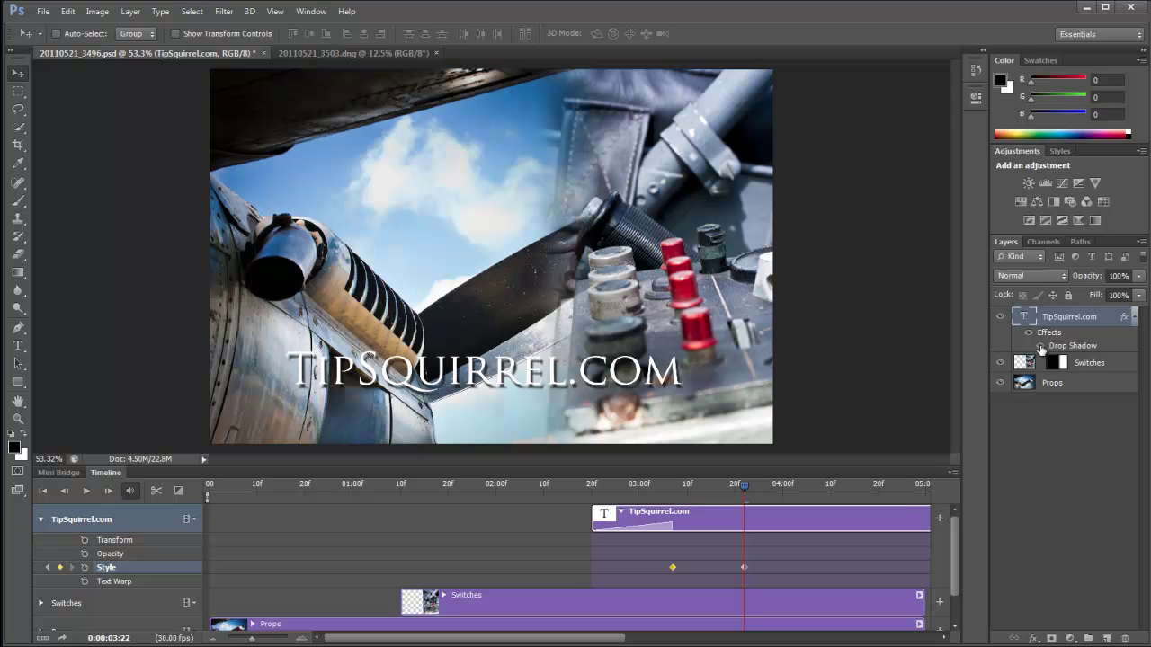
left_click(437, 482)
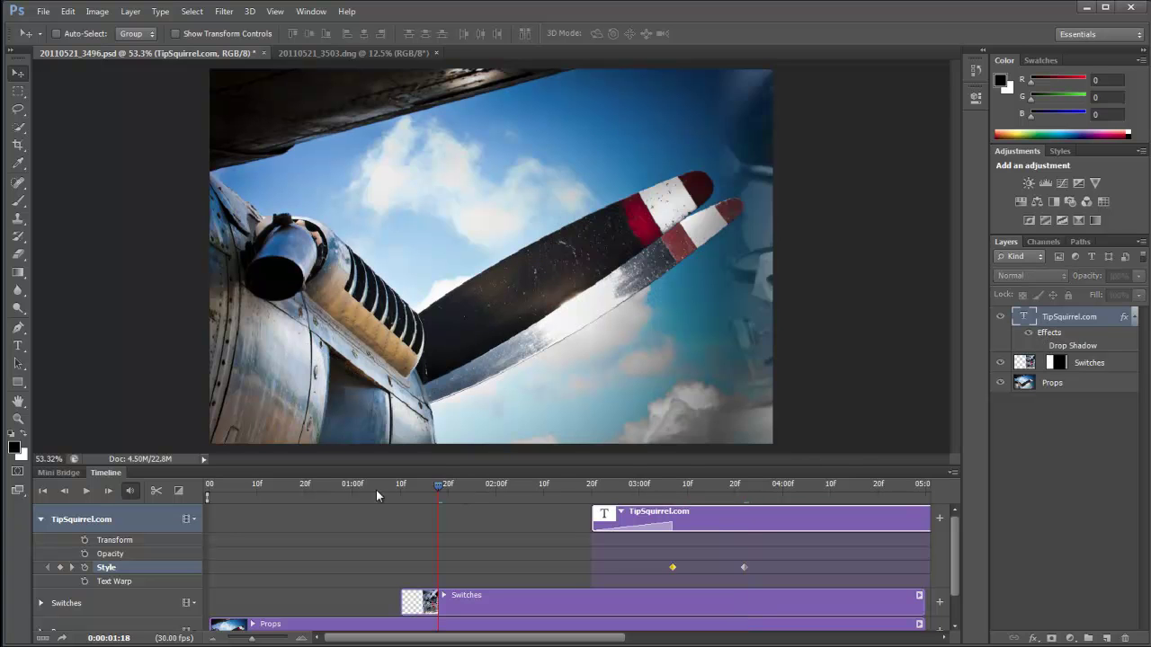
left_click(315, 484)
key("space")
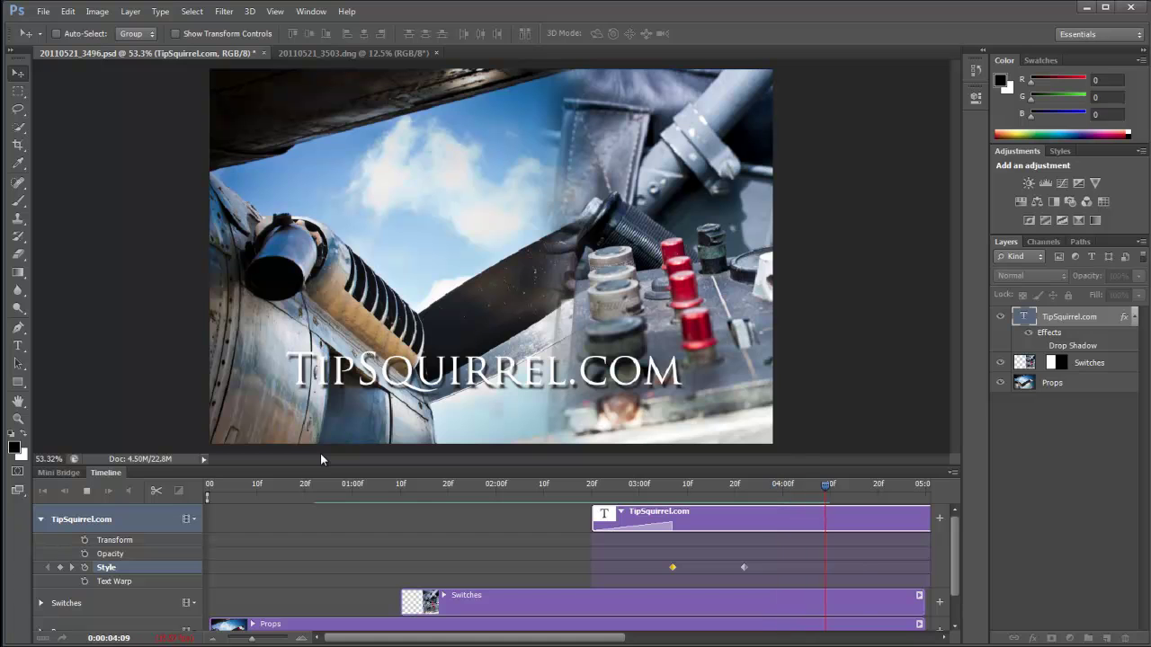
Stop playback near 04:16 after watching the title fade in and its shadow appear.
key("space")
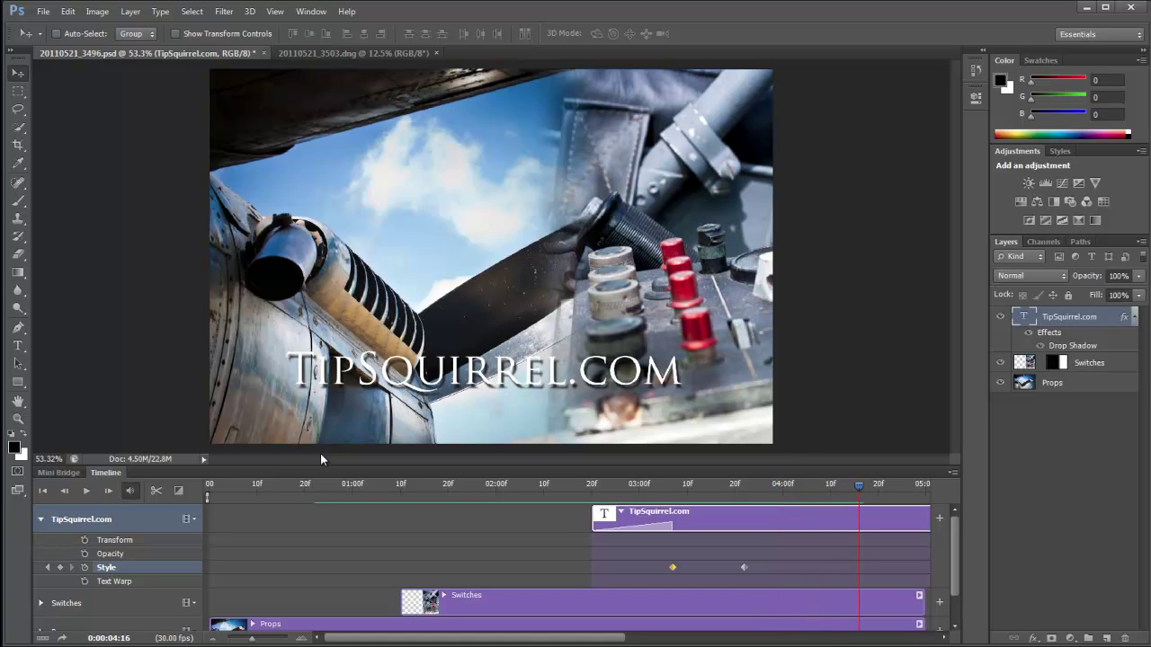